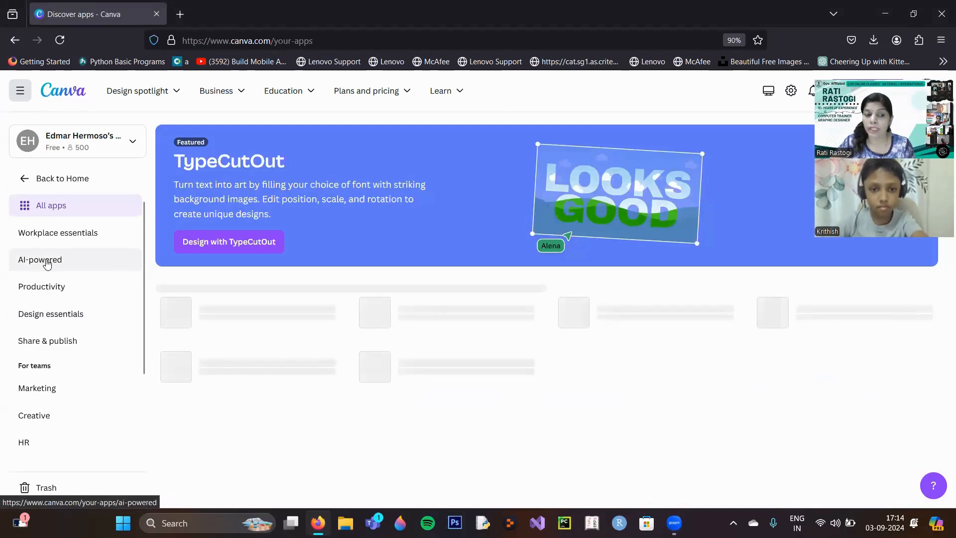
Search the AI-powered apps for Animeify and open its details page.
{"action": "left_click", "coordinate": [47, 264]}
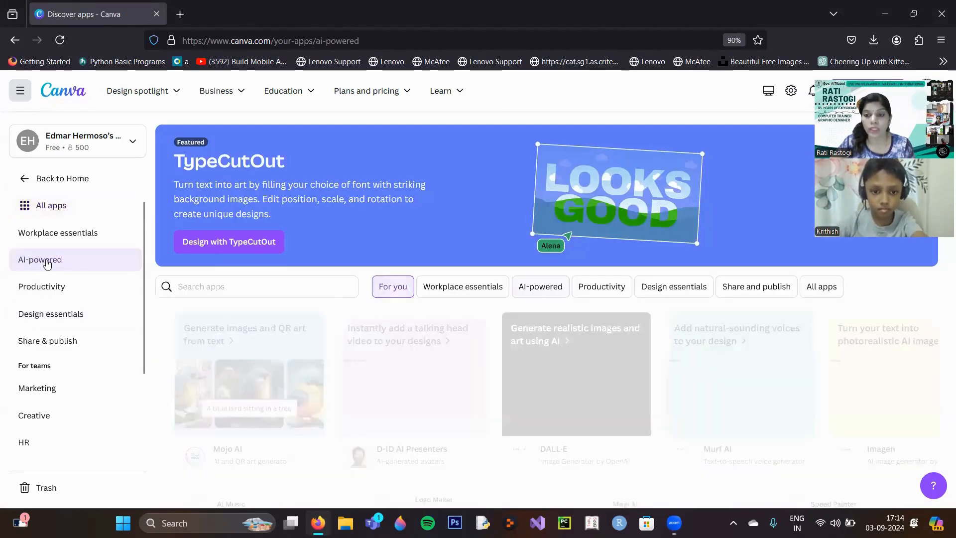
{"action": "left_click", "coordinate": [197, 287]}
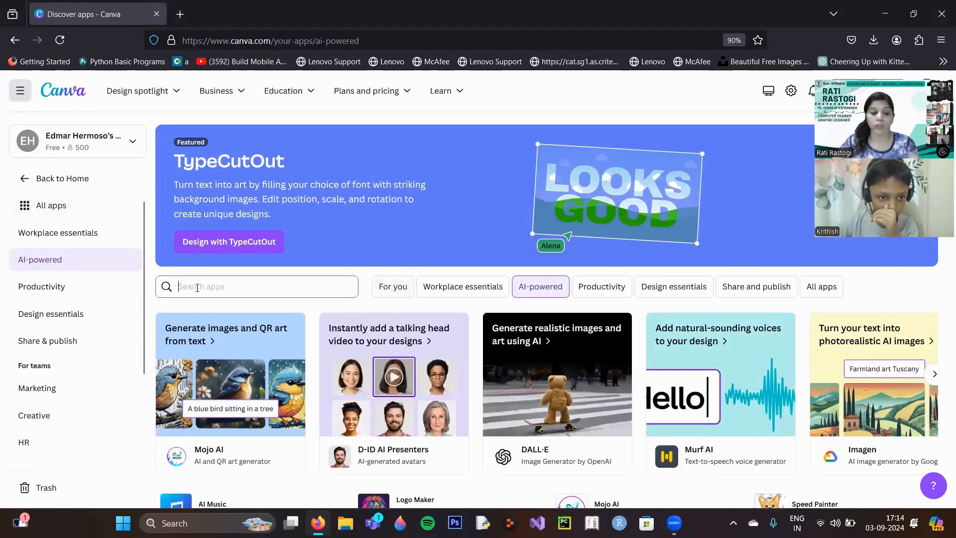
{"action": "type", "text": "anim"}
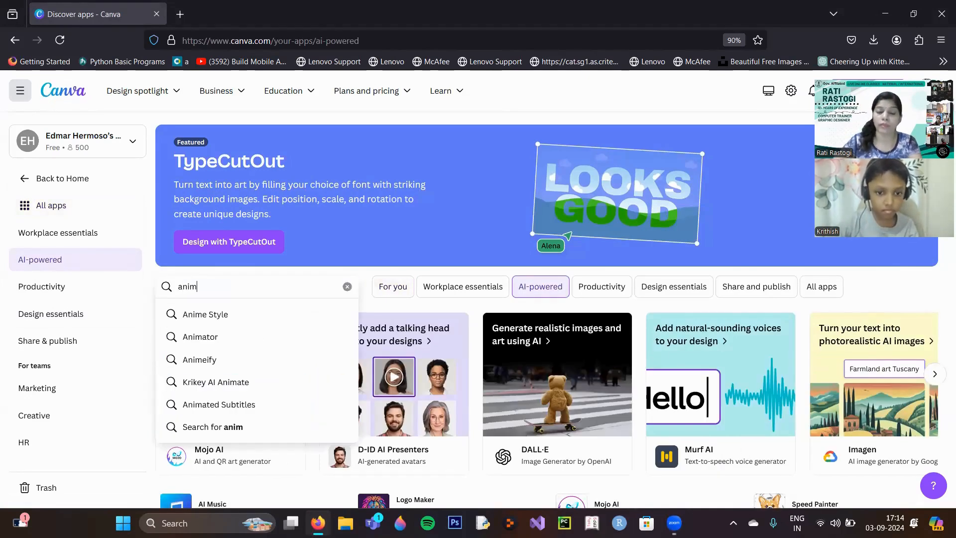
{"action": "left_click", "coordinate": [194, 367]}
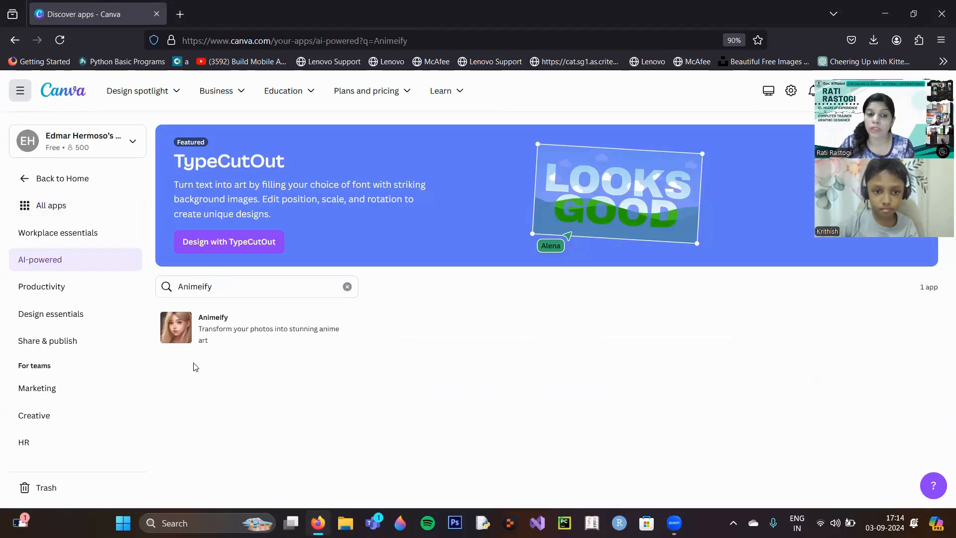
{"action": "left_click", "coordinate": [207, 326]}
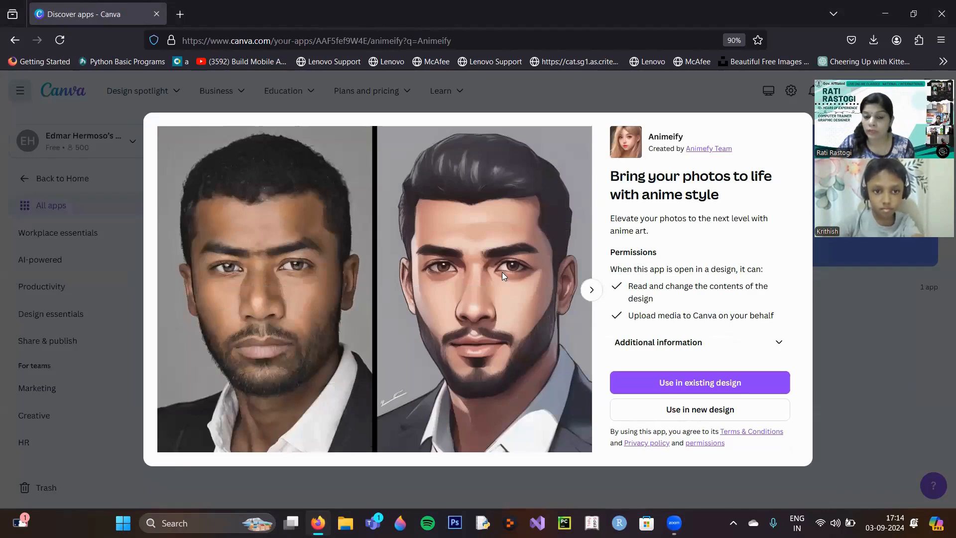
Try to use Animeify in the existing untitled Instagram Post design from Your projects.
{"action": "left_click", "coordinate": [707, 387]}
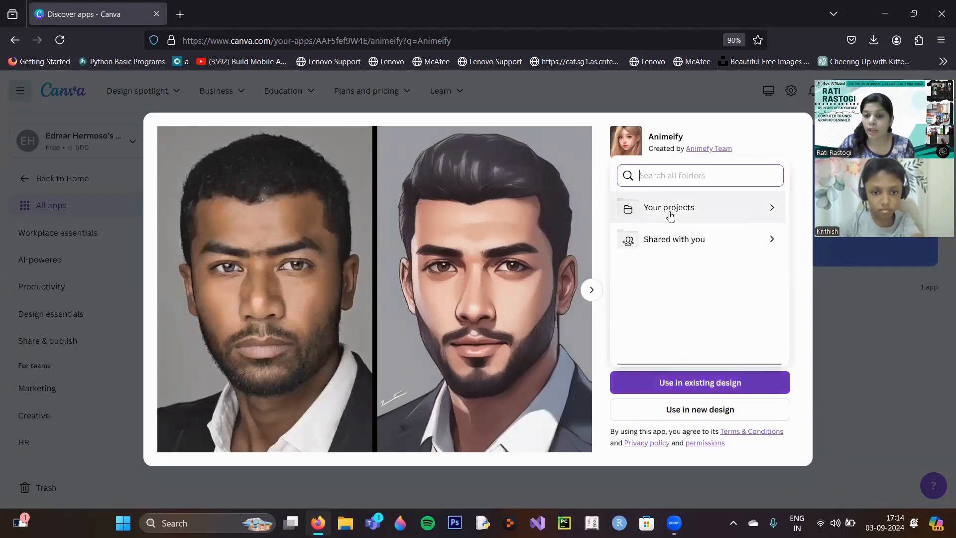
{"action": "left_click", "coordinate": [690, 393]}
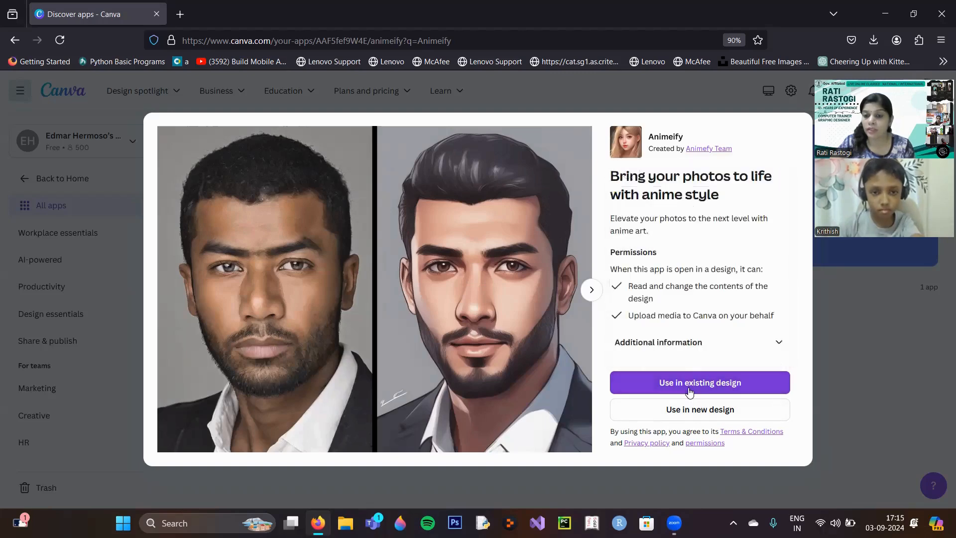
{"action": "left_click", "coordinate": [684, 384]}
{"action": "left_click", "coordinate": [675, 213]}
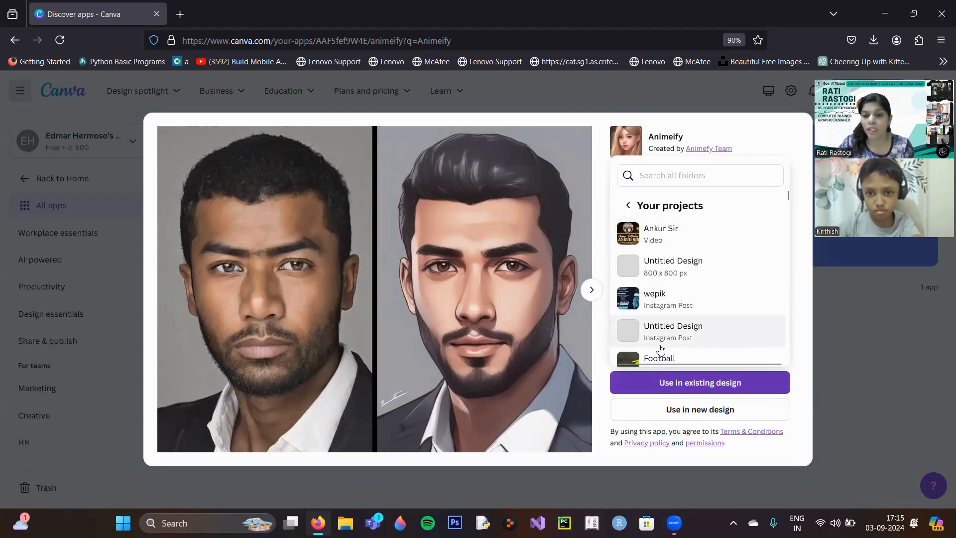
{"action": "left_click", "coordinate": [662, 339]}
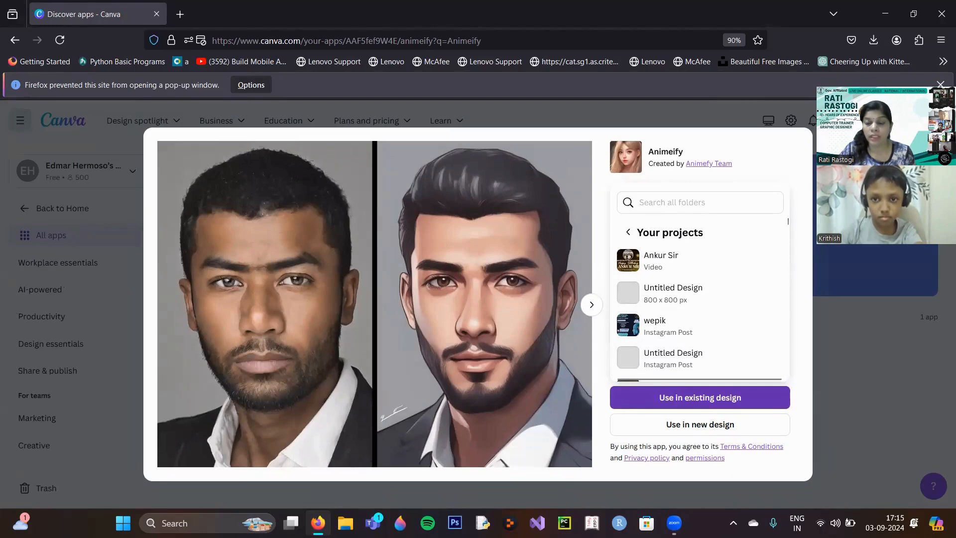
{"action": "key", "text": "Escape"}
Reopen the Animeify details and use the app in a new Instagram Post (Square) design.
{"action": "left_click", "coordinate": [267, 356]}
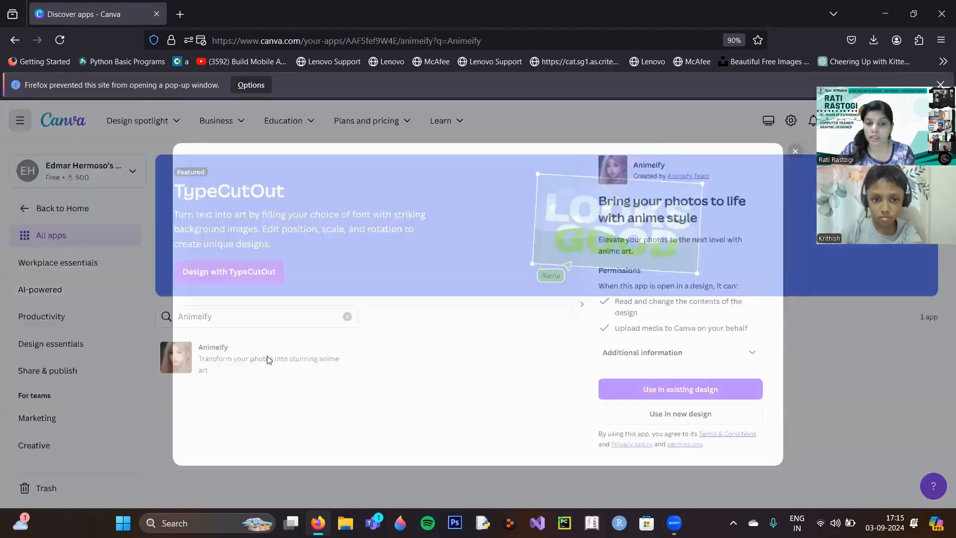
{"action": "left_click", "coordinate": [685, 427]}
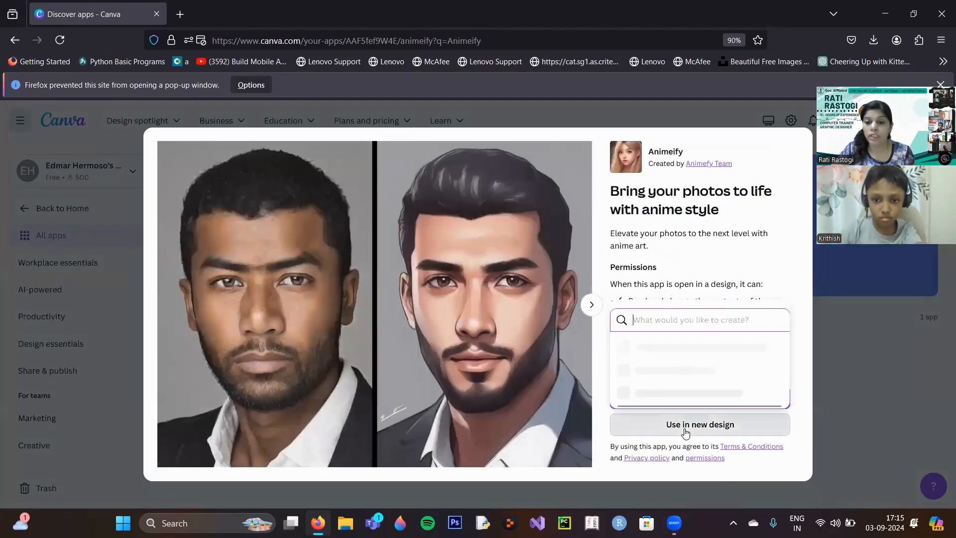
{"action": "scroll", "coordinate": [665, 389], "scroll_direction": "down", "scroll_amount": 1}
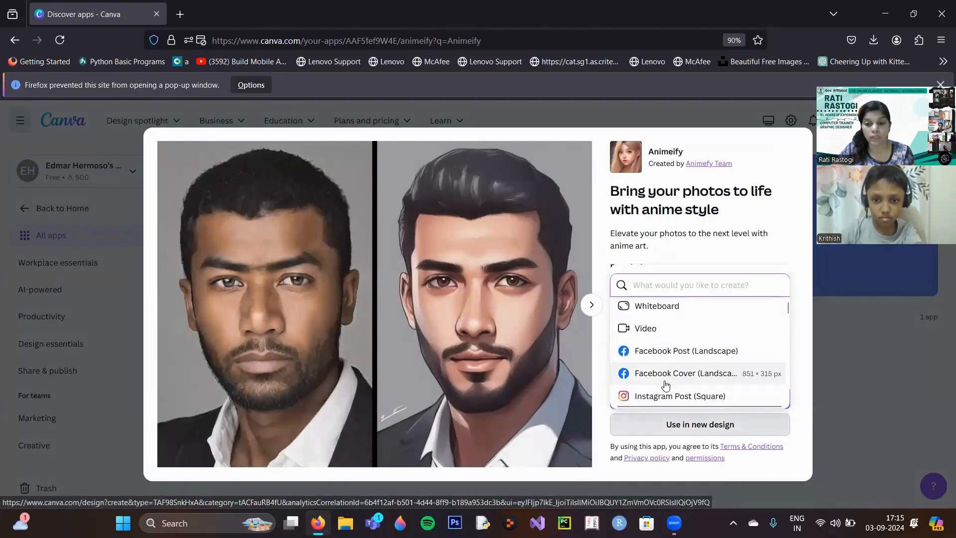
{"action": "left_click", "coordinate": [665, 394]}
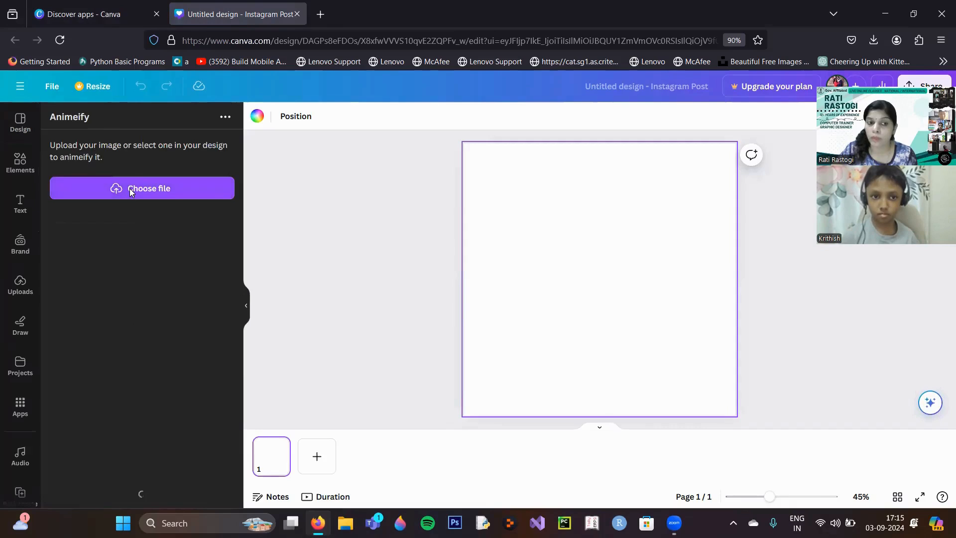
Upload the cat picture from the Images1 folder to Animeify and place its anime version in the design.
{"action": "left_click", "coordinate": [131, 193]}
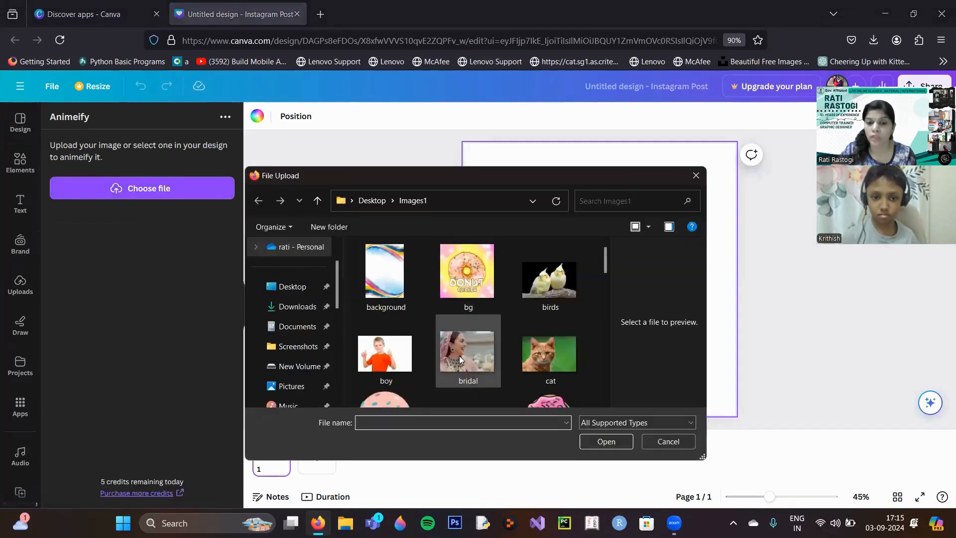
{"action": "left_click", "coordinate": [557, 351]}
{"action": "left_click", "coordinate": [603, 443]}
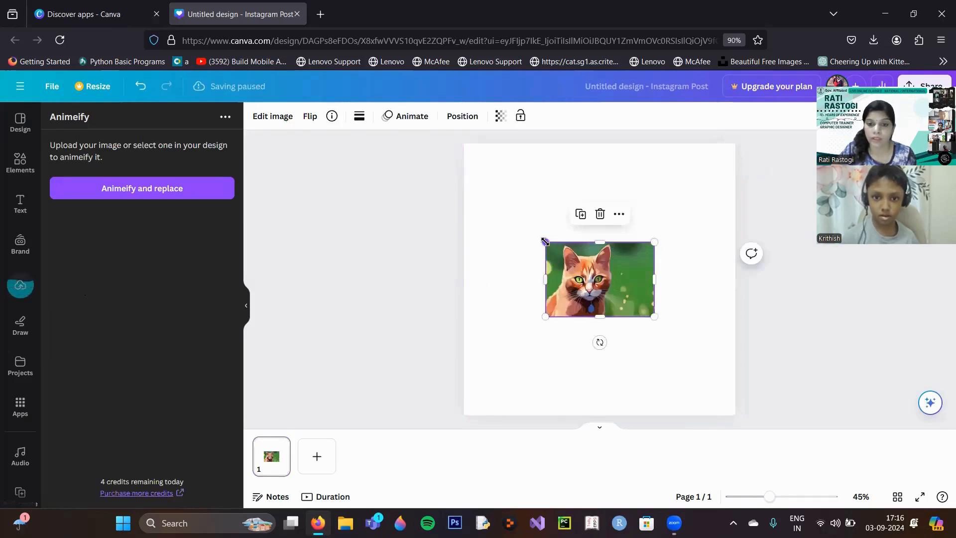
Enlarge the anime cat image to about 742 × 507 and move it to the lower part of the page.
{"action": "left_click_drag", "start_coordinate": [545, 242], "coordinate": [467, 189]}
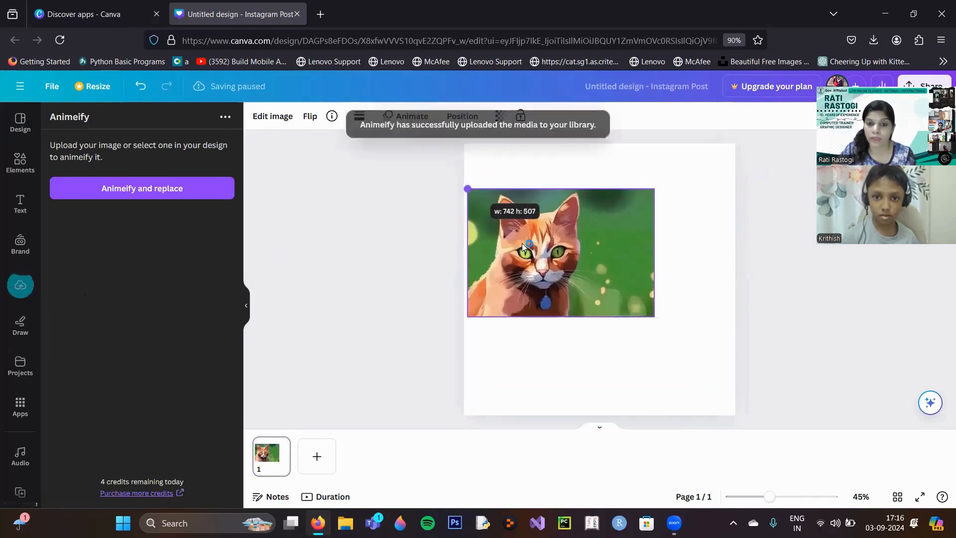
{"action": "left_click_drag", "start_coordinate": [532, 253], "coordinate": [586, 335]}
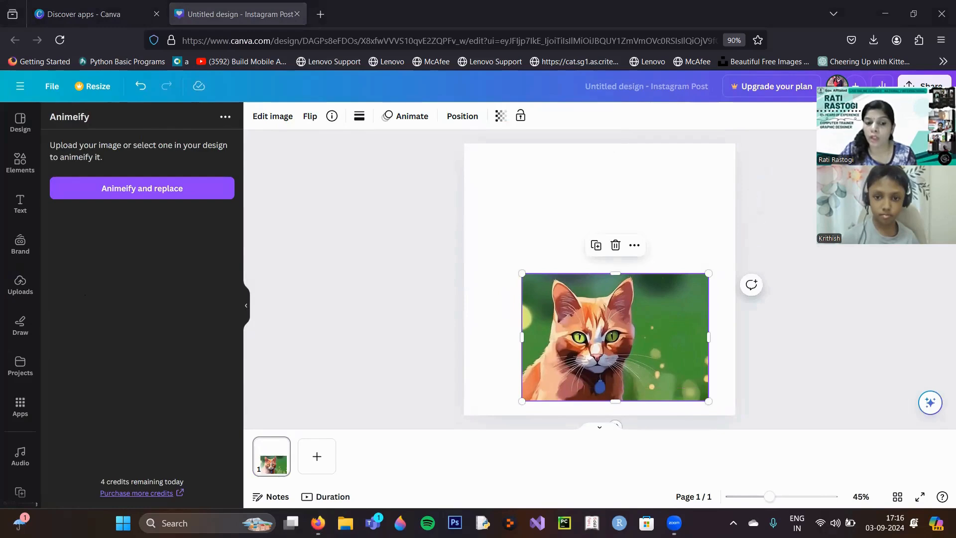
Copy the original cat picture from the desktop's Images1 folder in File Explorer and paste it into the Canva design.
{"action": "left_click", "coordinate": [345, 522]}
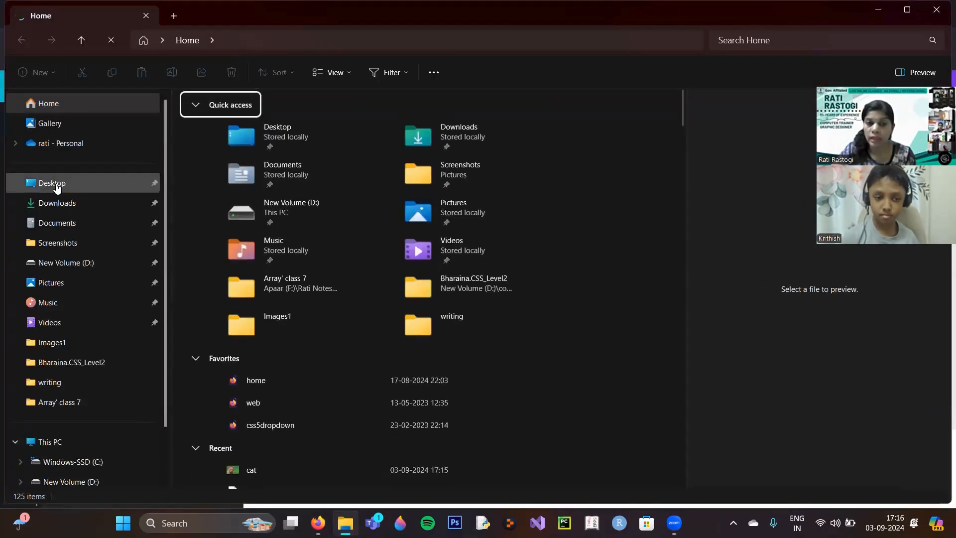
{"action": "left_click", "coordinate": [56, 185]}
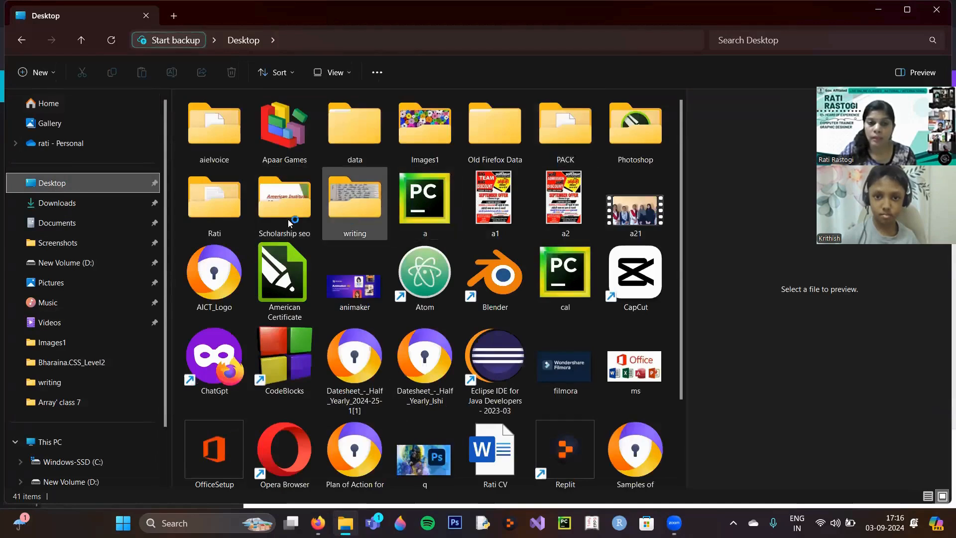
{"action": "double_click", "coordinate": [418, 136]}
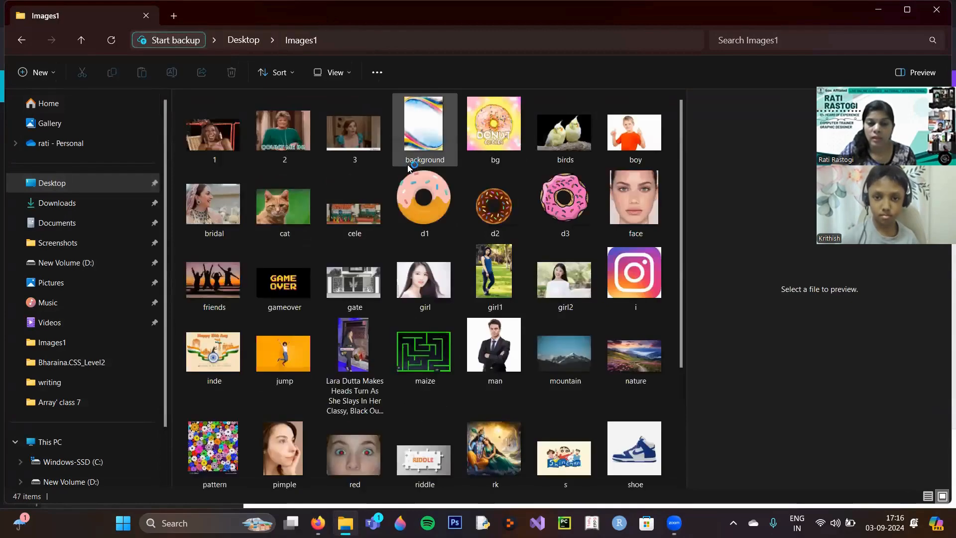
{"action": "scroll", "coordinate": [435, 292], "scroll_direction": "down", "scroll_amount": 3}
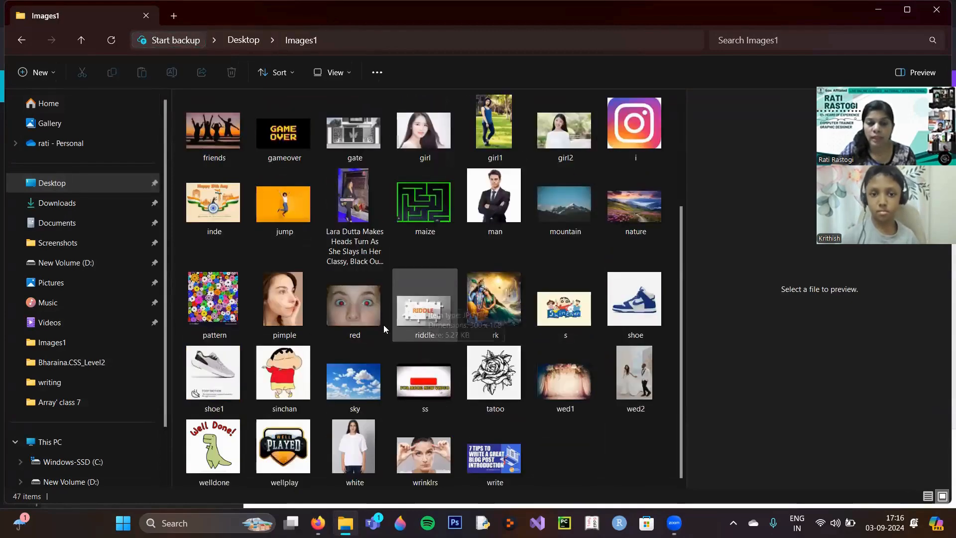
{"action": "scroll", "coordinate": [382, 325], "scroll_direction": "up", "scroll_amount": 3}
{"action": "left_click", "coordinate": [281, 219]}
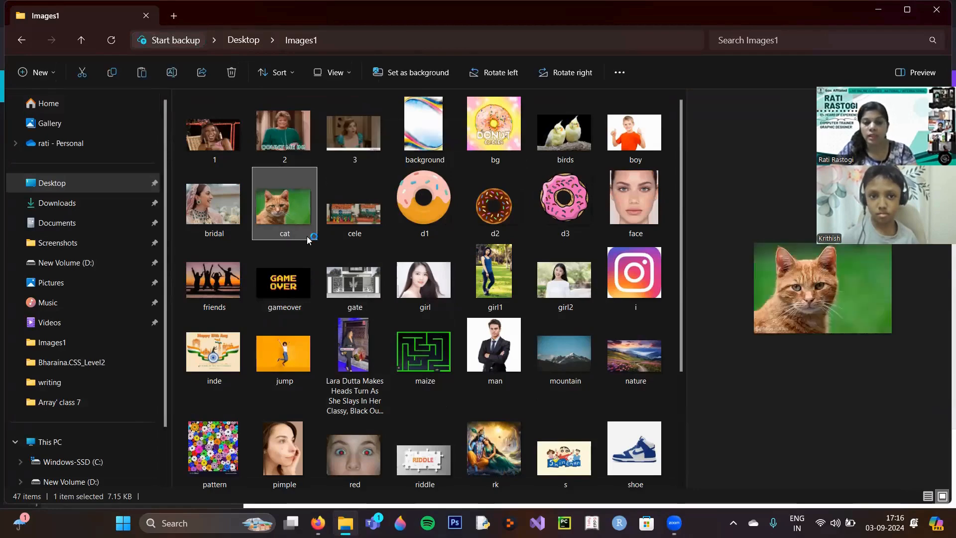
{"action": "left_click", "coordinate": [316, 521]}
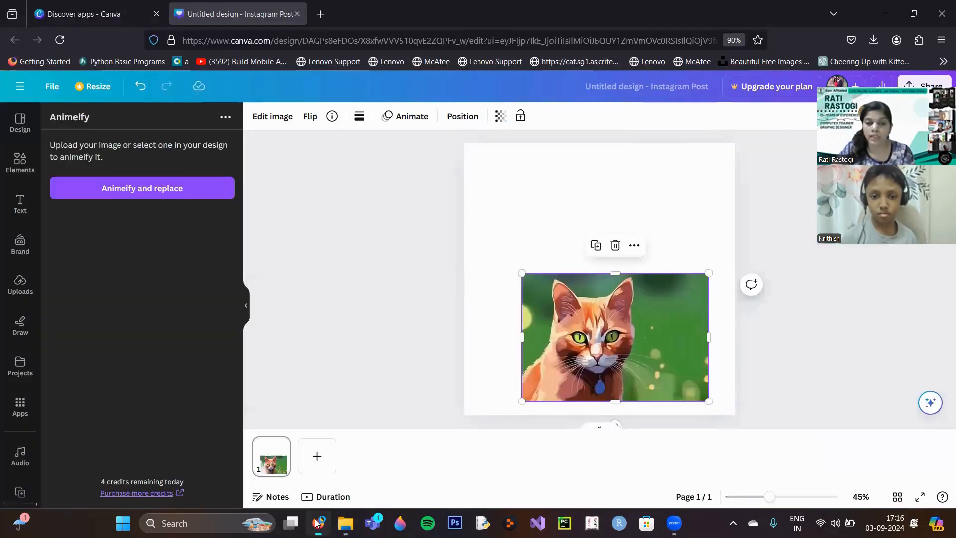
{"action": "key", "text": "ctrl+v"}
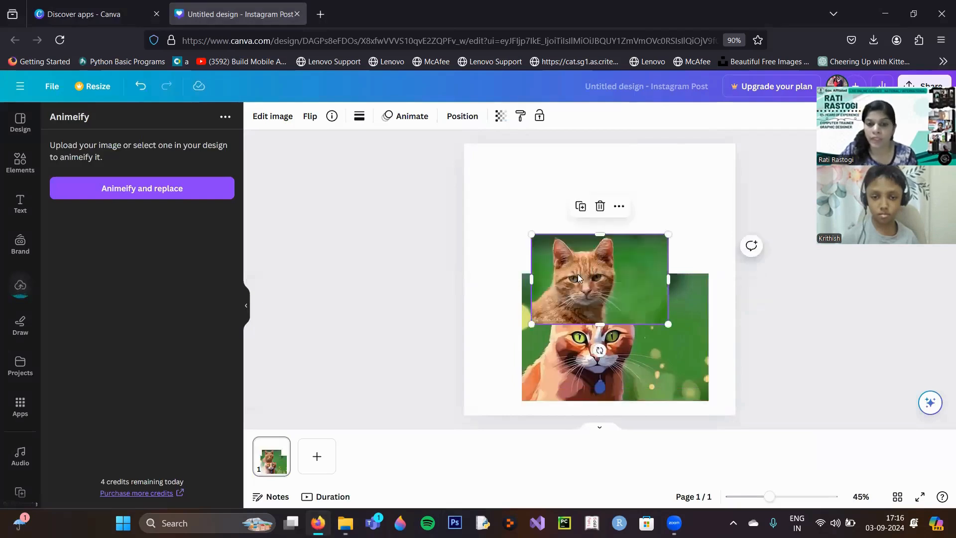
Place the original cat at the page's upper left and enlarge it to about 735 × 483, with the anime cat in the page's lower-right corner.
{"action": "left_click_drag", "start_coordinate": [562, 257], "coordinate": [503, 172]}
{"action": "left_click_drag", "start_coordinate": [616, 323], "coordinate": [643, 337]}
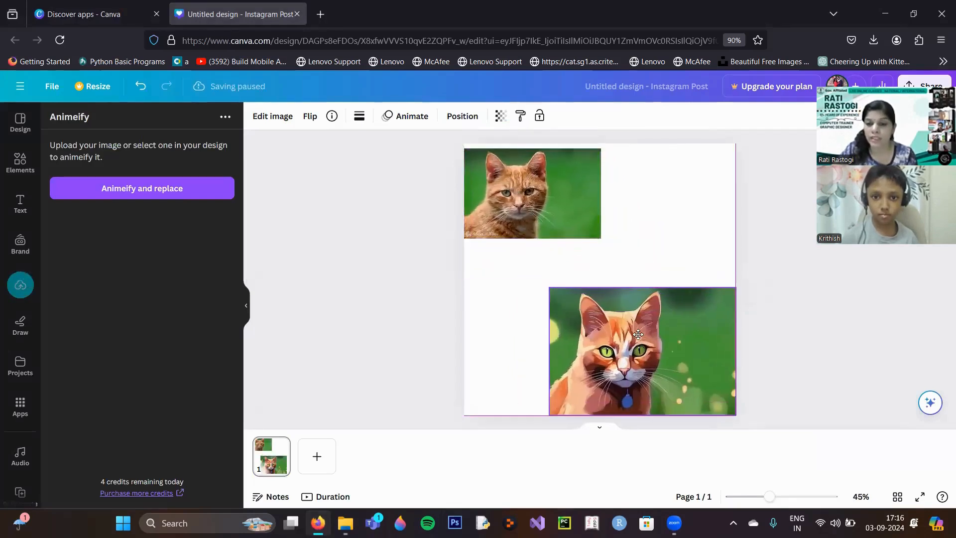
{"action": "left_click", "coordinate": [563, 219]}
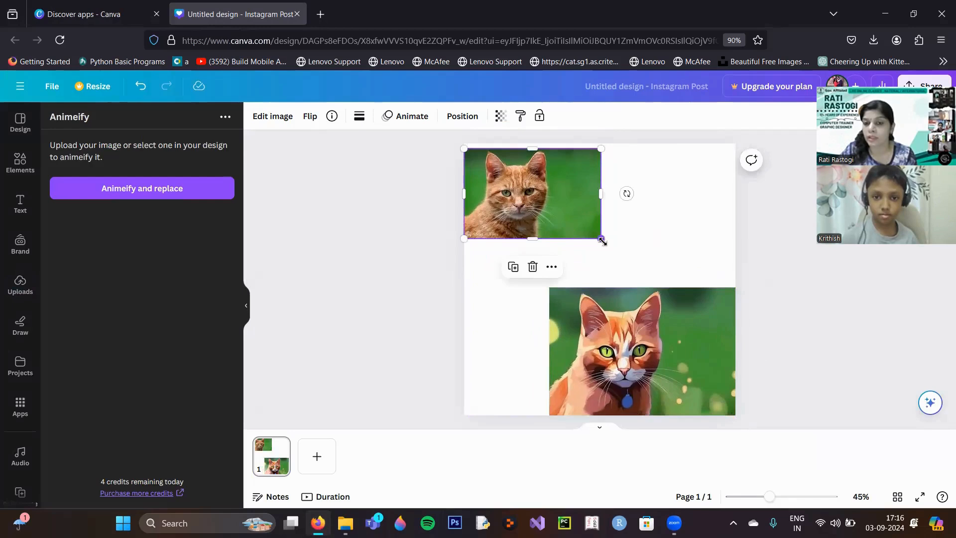
{"action": "left_click_drag", "start_coordinate": [601, 239], "coordinate": [639, 291]}
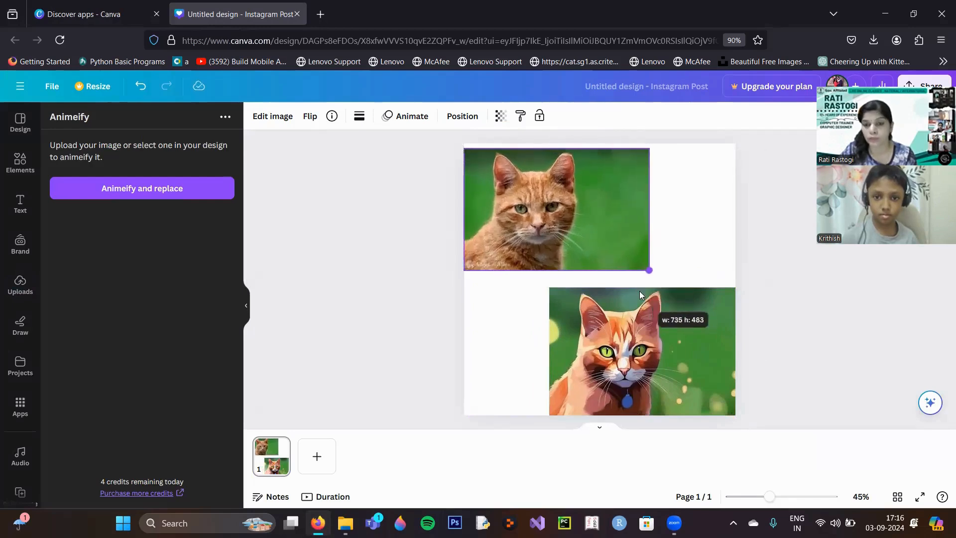
{"action": "left_click", "coordinate": [866, 349]}
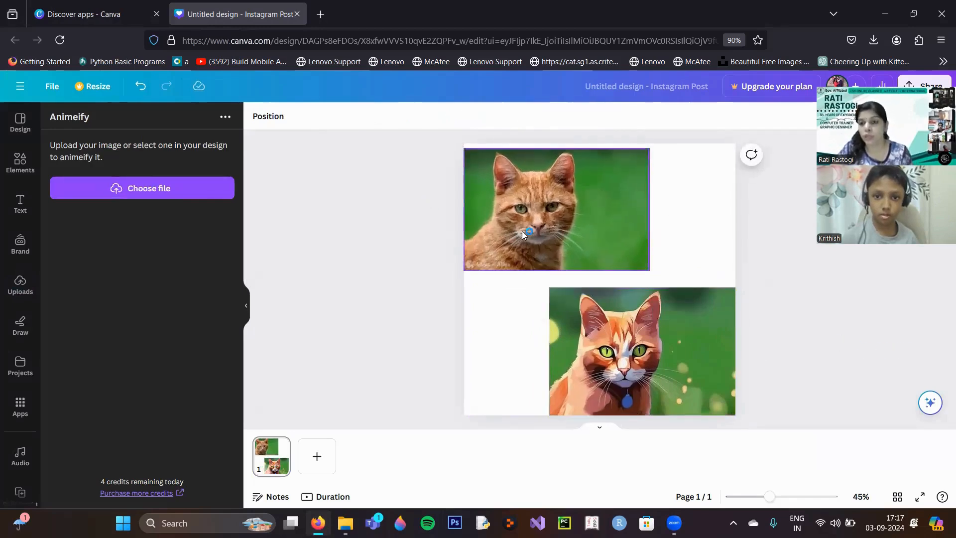
{"action": "left_click", "coordinate": [726, 240]}
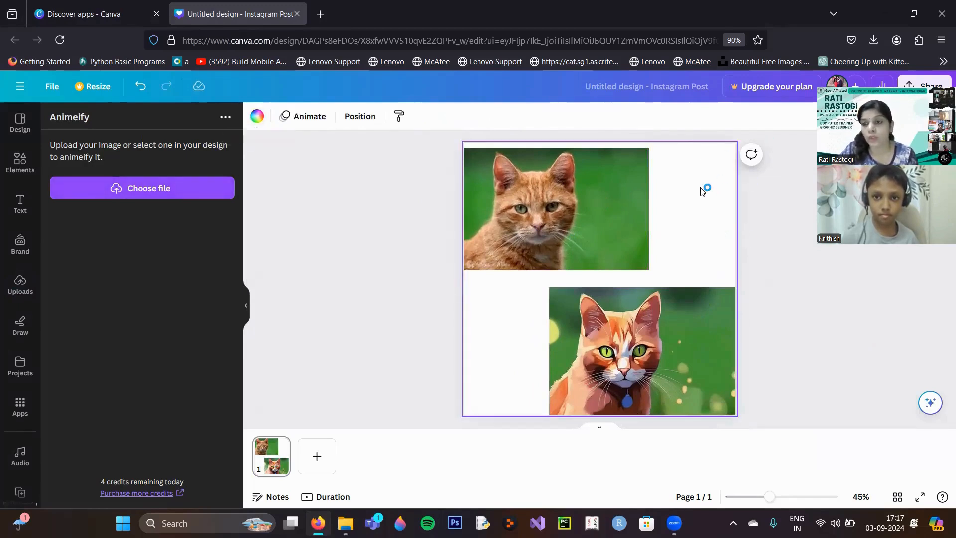
Find the AI Image Gen app by searching the Canva apps for "ai ge" and open it for this design.
{"action": "left_click", "coordinate": [27, 410]}
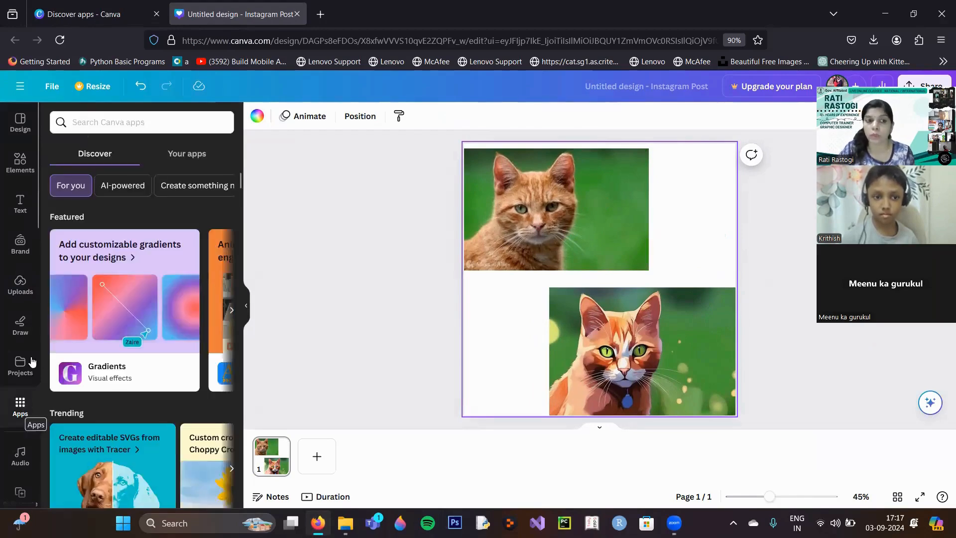
{"action": "left_click", "coordinate": [146, 121]}
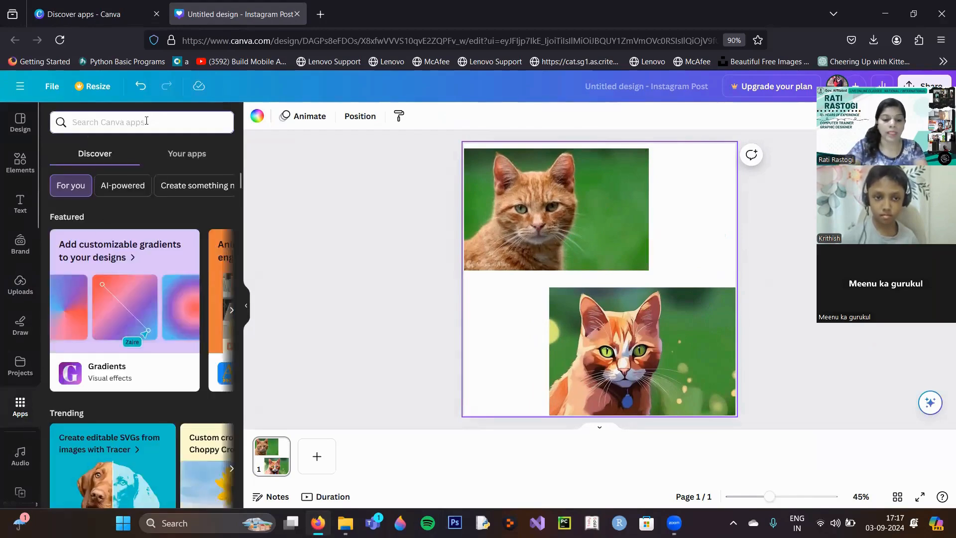
{"action": "type", "text": "b"}
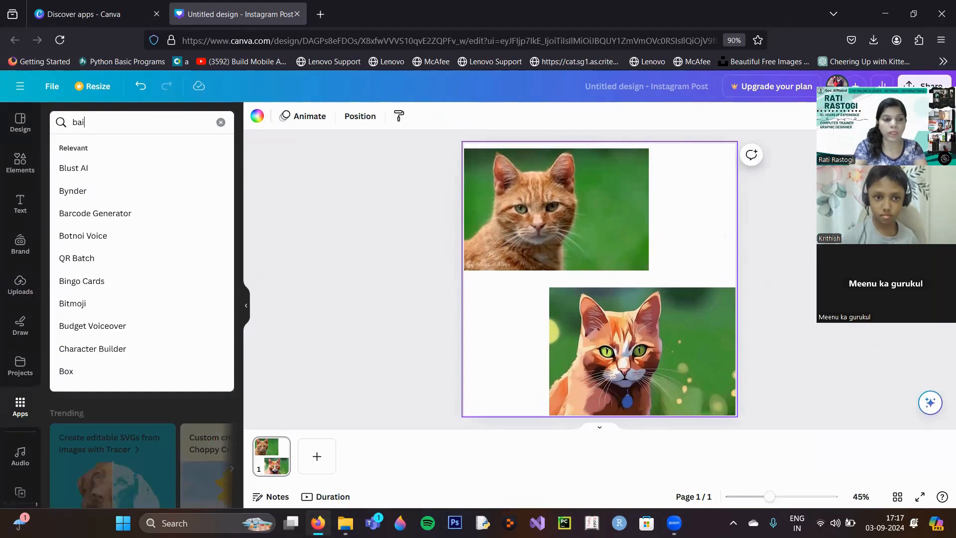
{"action": "key", "text": "BackSpace"}
{"action": "type", "text": "ai"}
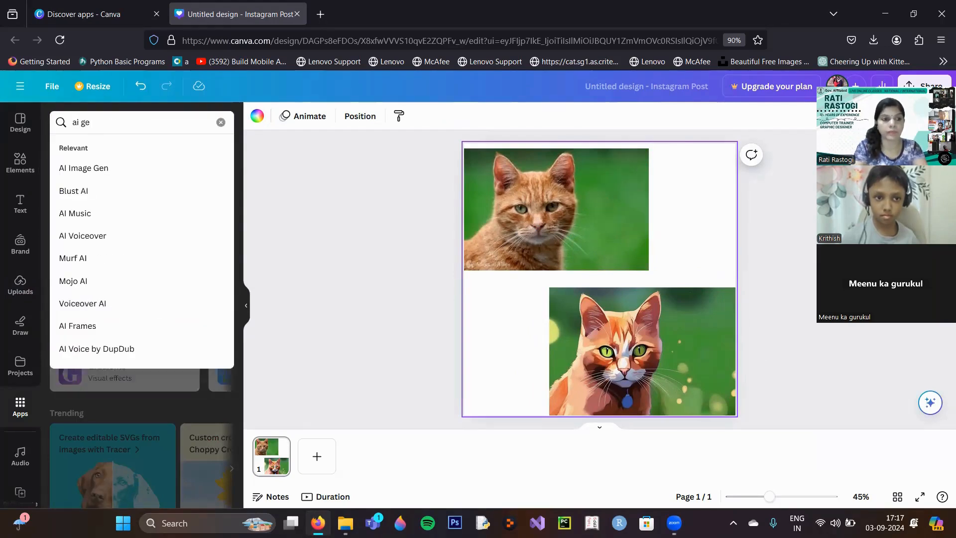
{"action": "left_click", "coordinate": [91, 169]}
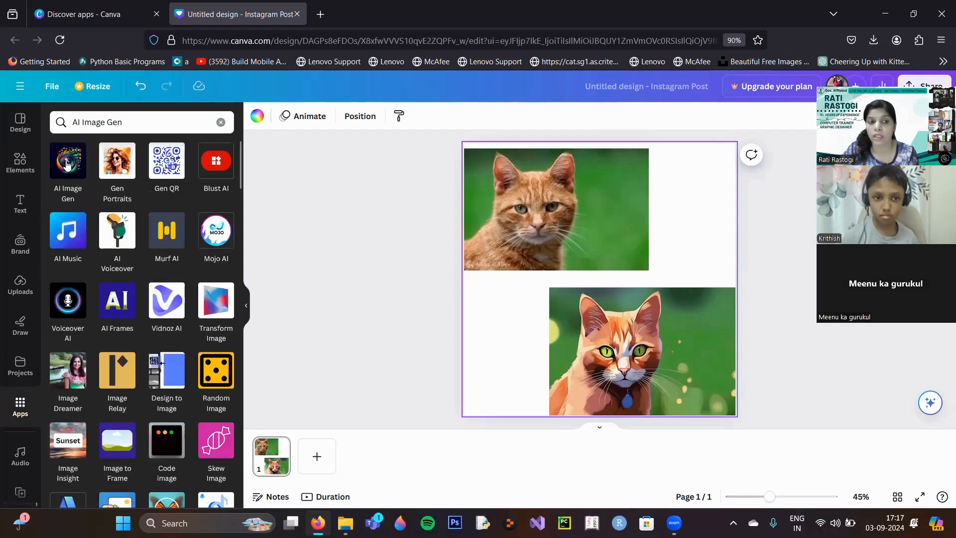
{"action": "left_click", "coordinate": [68, 170]}
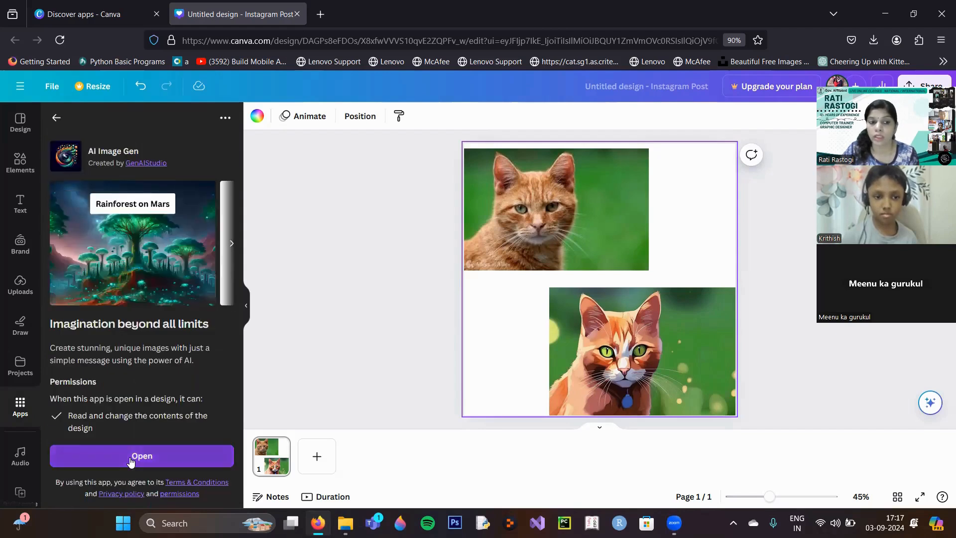
{"action": "left_click", "coordinate": [130, 457]}
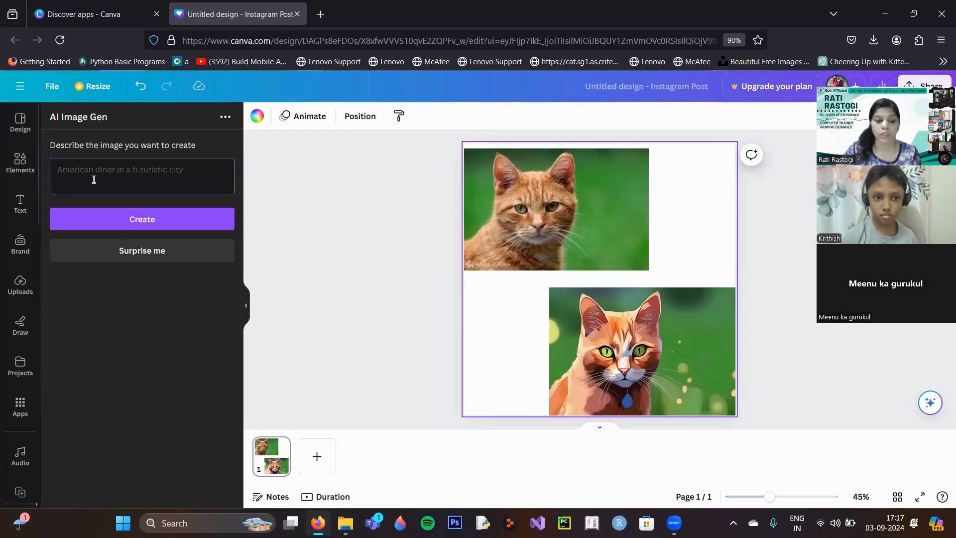
Generate an image in AI Image Gen from the description "Rainforest of Mars".
{"action": "type", "text": "Rainforest"}
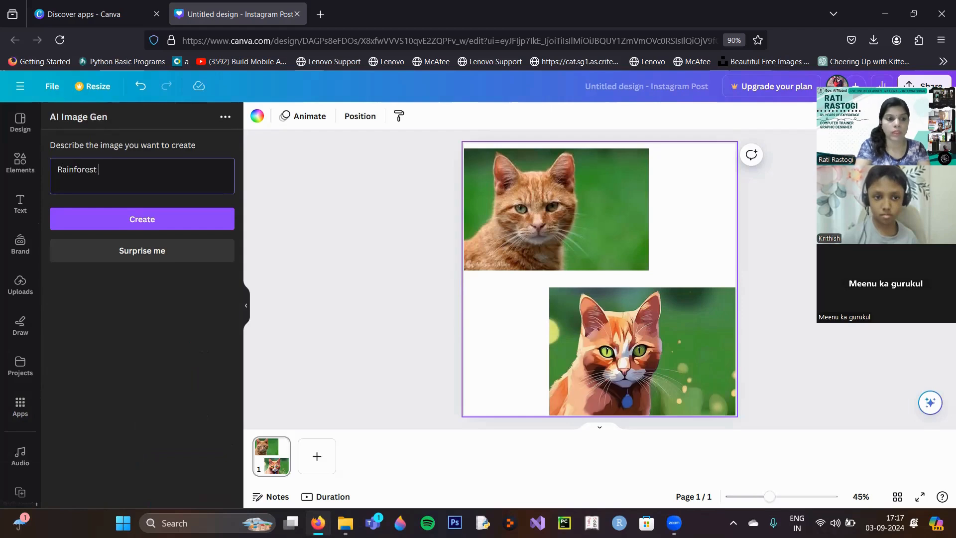
{"action": "type", "text": " of Mars"}
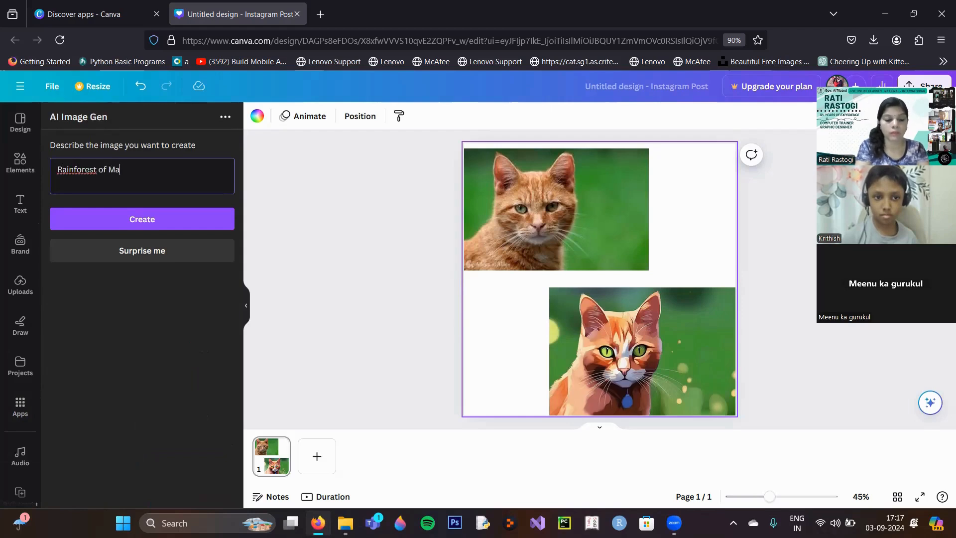
{"action": "left_click", "coordinate": [110, 220]}
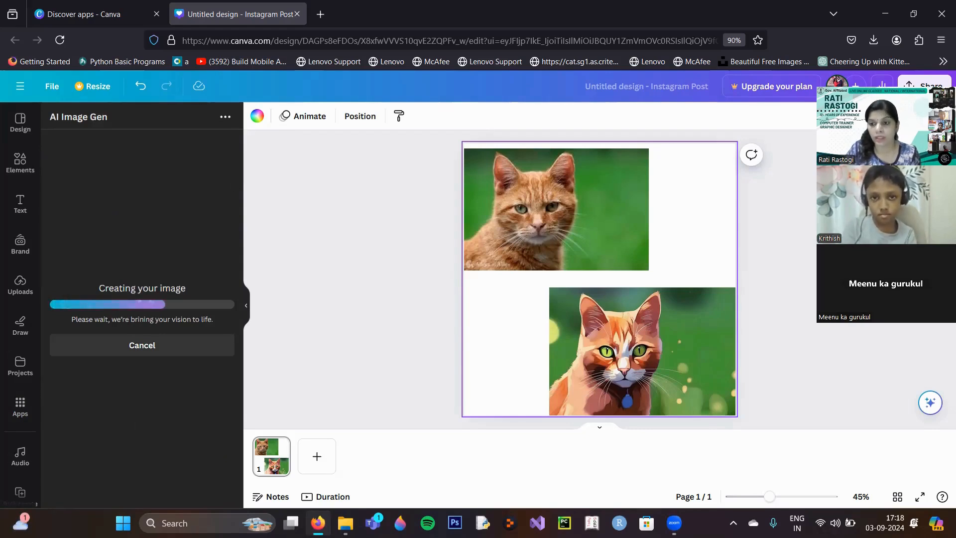
{"action": "left_click_drag", "start_coordinate": [886, 83], "coordinate": [847, 93]}
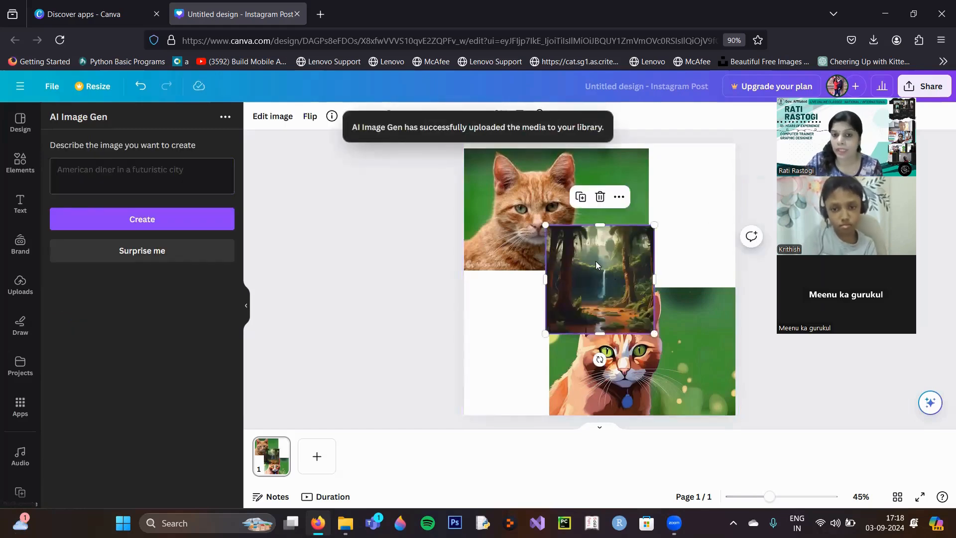
Set the generated rainforest image as the page background behind the two cat pictures.
{"action": "mouse_move", "coordinate": [593, 267]}
{"action": "left_mouse_down"}
{"action": "mouse_move", "coordinate": [625, 278]}
{"action": "mouse_move", "coordinate": [612, 269]}
{"action": "left_mouse_up"}
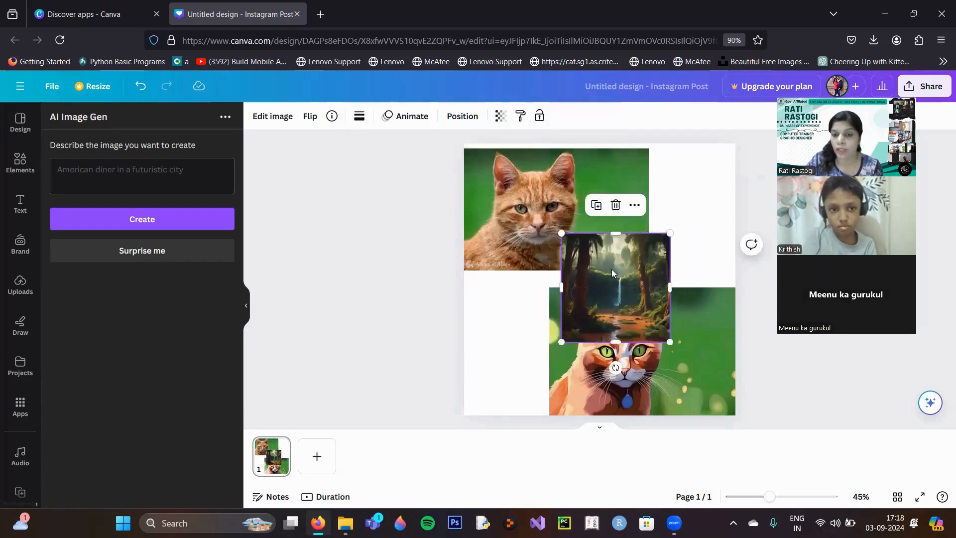
{"action": "right_click", "coordinate": [611, 269]}
{"action": "left_click", "coordinate": [626, 463]}
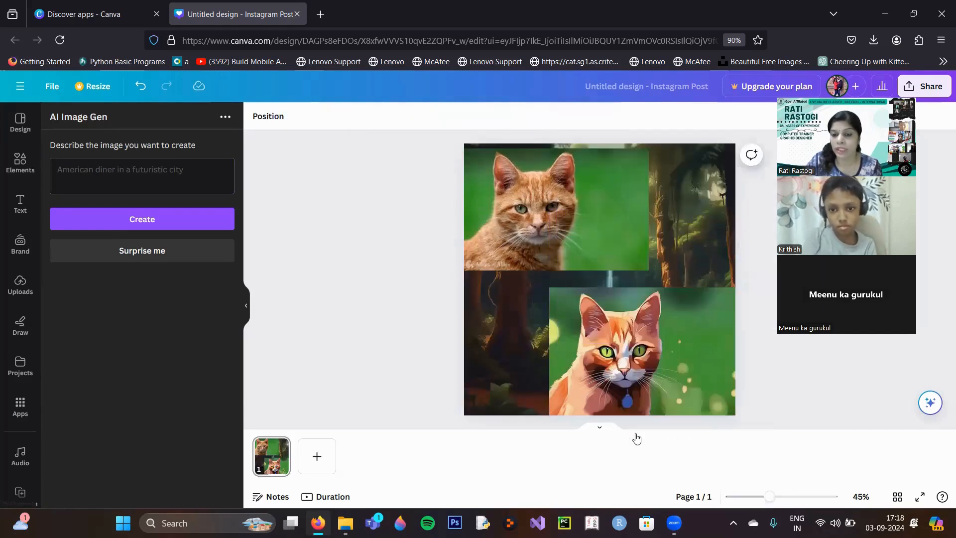
Try transparency values of 54 and 89 on the rainforest background and bring it back to full opacity.
{"action": "left_click", "coordinate": [709, 243]}
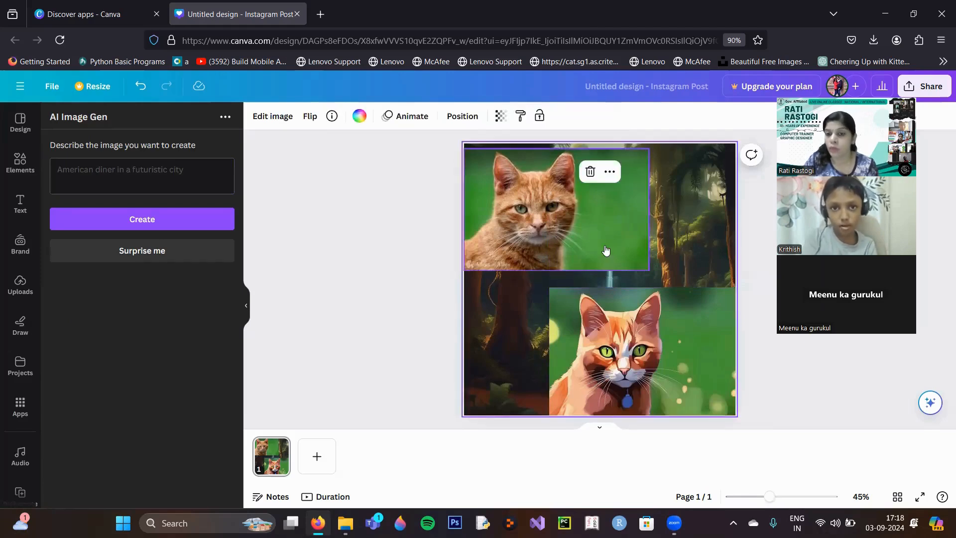
{"action": "left_click", "coordinate": [501, 116]}
{"action": "left_click", "coordinate": [435, 164]}
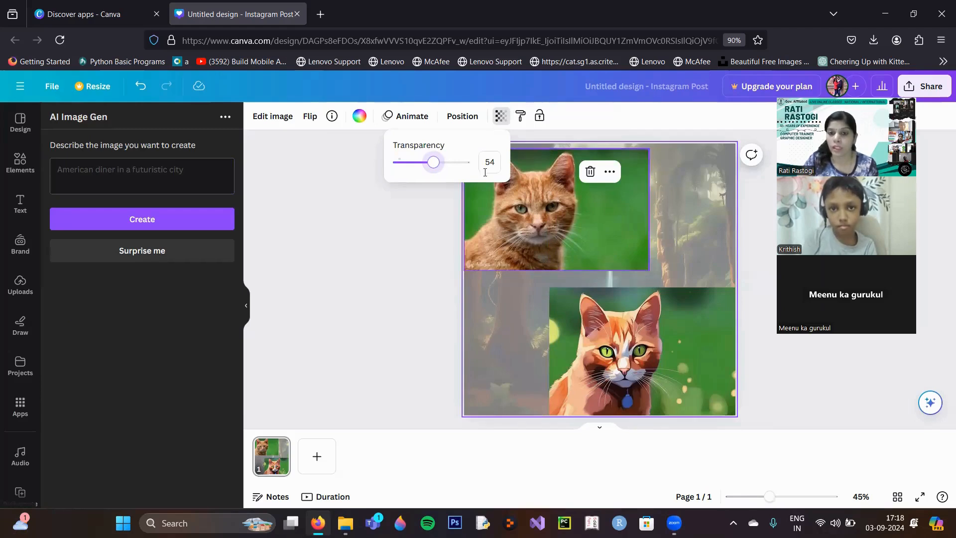
{"action": "left_click", "coordinate": [457, 163]}
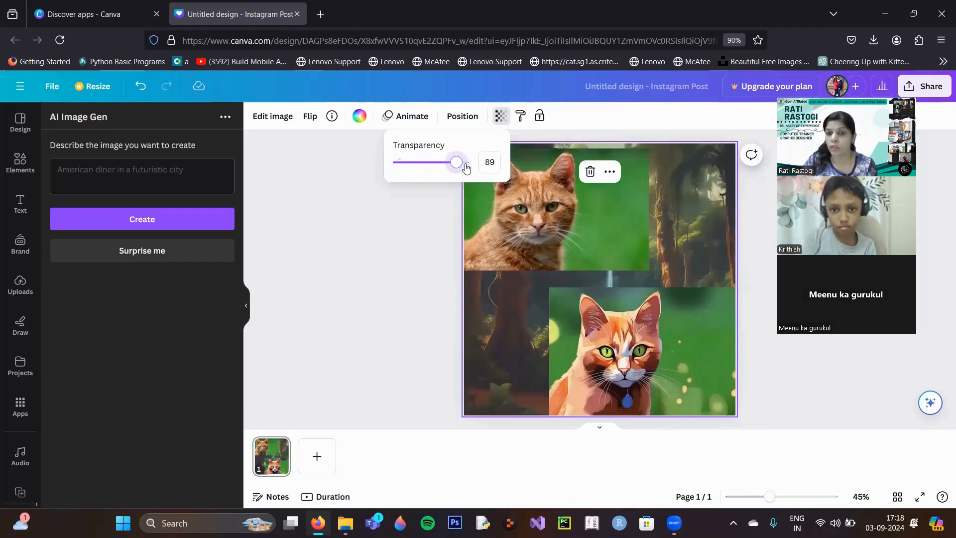
{"action": "left_click", "coordinate": [467, 163]}
{"action": "left_click", "coordinate": [426, 265]}
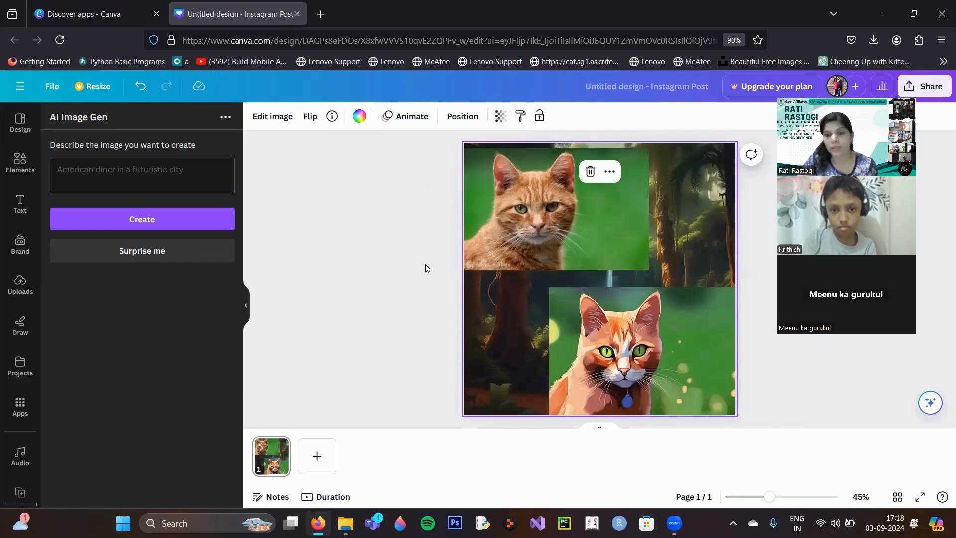
Add a heading reading "Before" and place it in the lower-right corner of the original cat photo.
{"action": "left_click", "coordinate": [19, 204]}
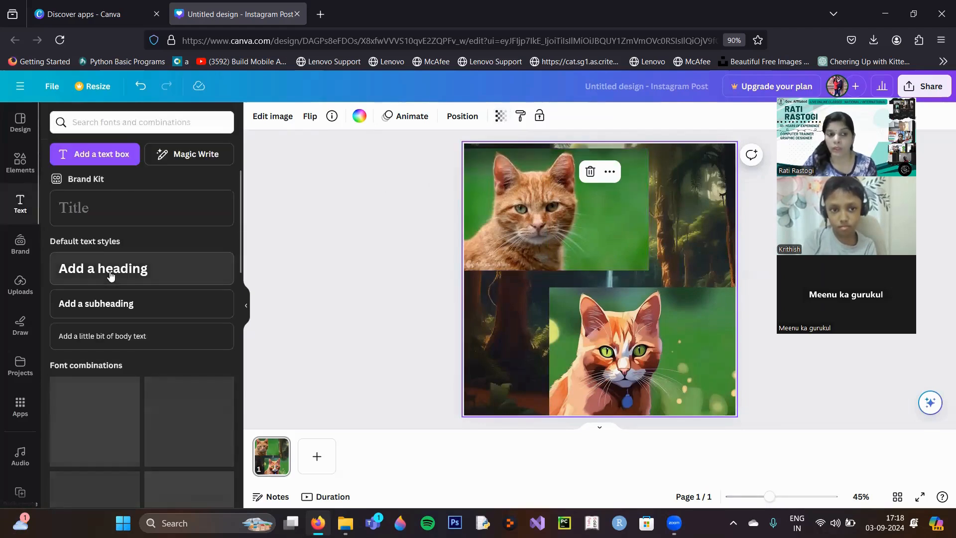
{"action": "left_click", "coordinate": [226, 277]}
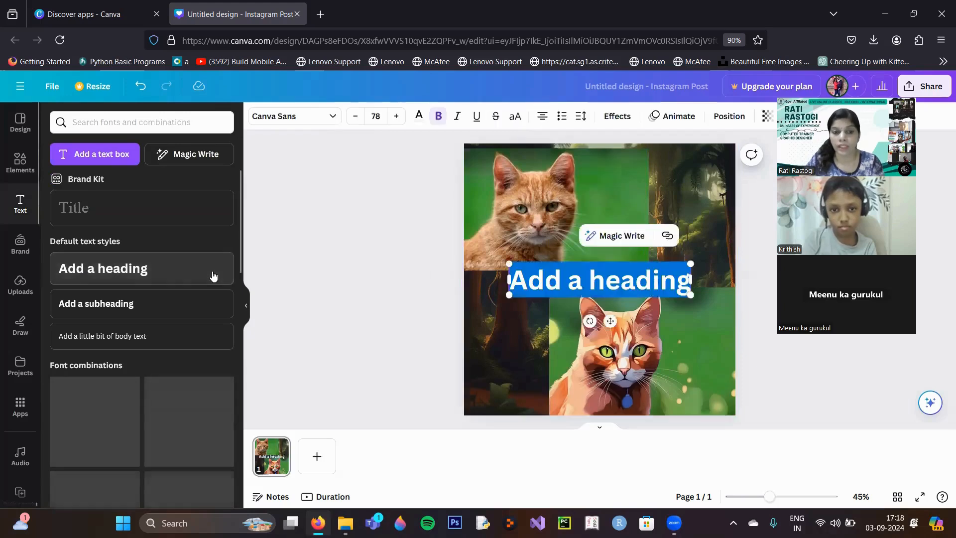
{"action": "type", "text": "Before"}
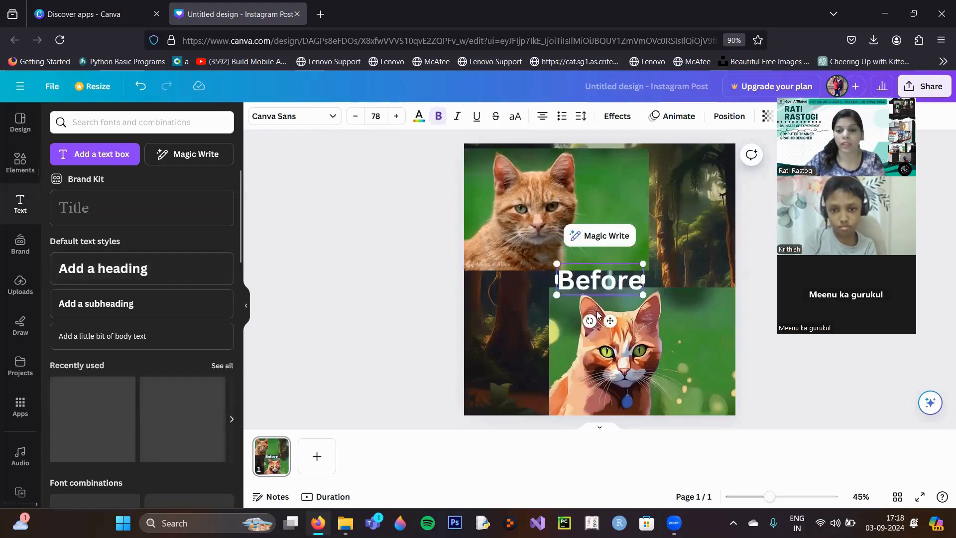
{"action": "left_click_drag", "start_coordinate": [610, 321], "coordinate": [617, 300]}
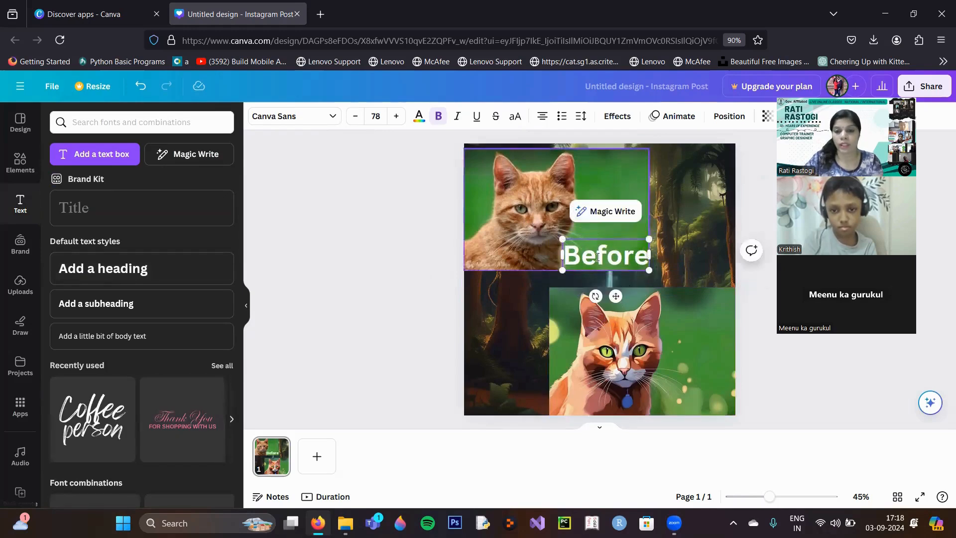
Duplicate the "Before" heading, move the copy to the anime cat's lower-right corner and change its text to "After".
{"action": "left_click", "coordinate": [610, 261]}
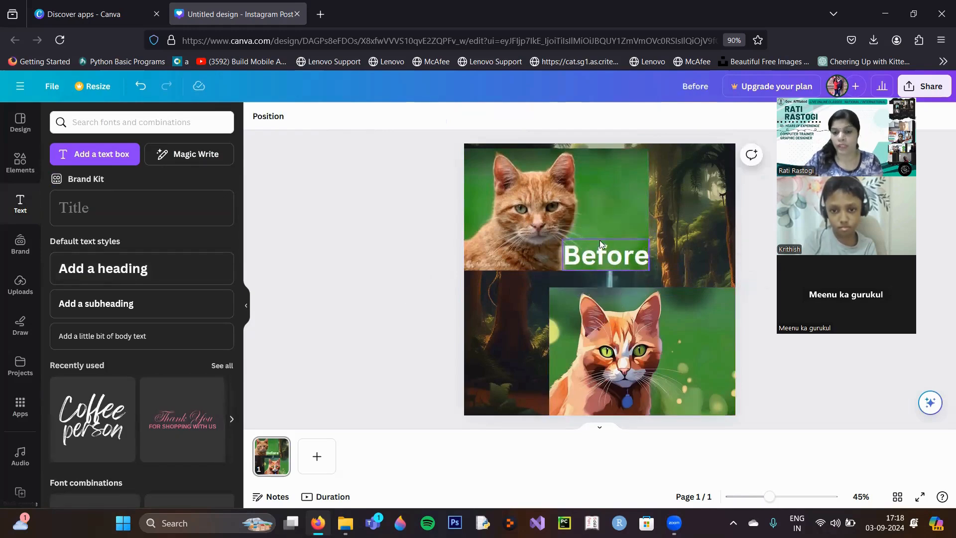
{"action": "left_click", "coordinate": [625, 211]}
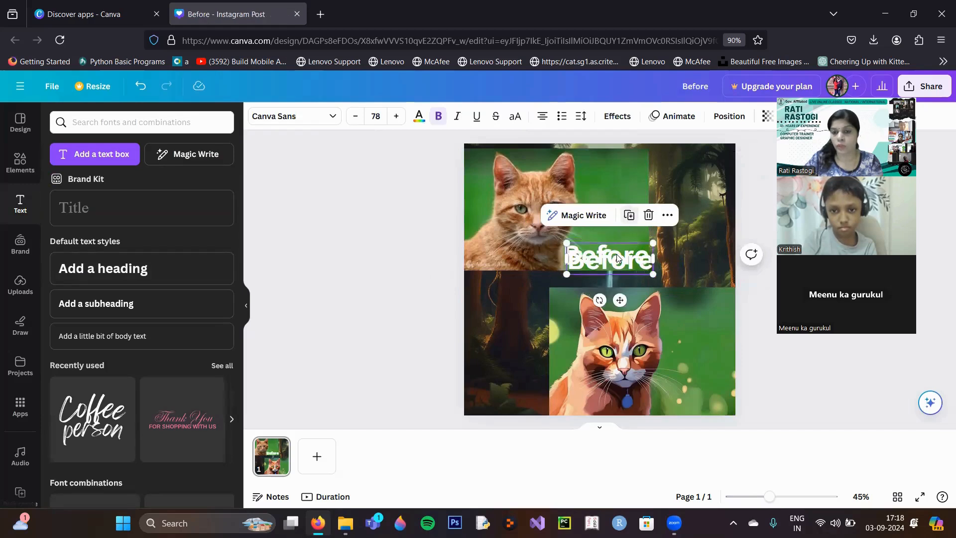
{"action": "left_click_drag", "start_coordinate": [628, 263], "coordinate": [698, 400]}
{"action": "double_click", "coordinate": [695, 402]}
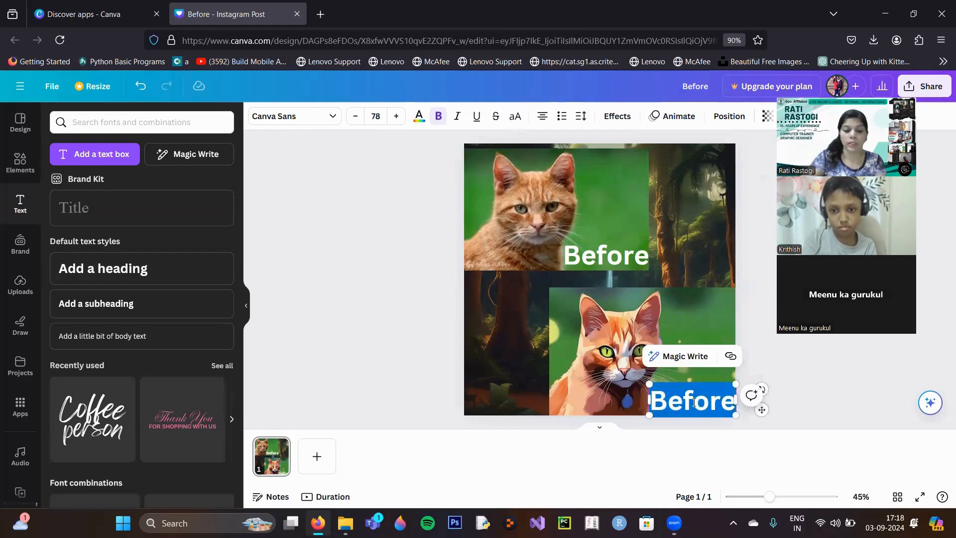
{"action": "type", "text": "After"}
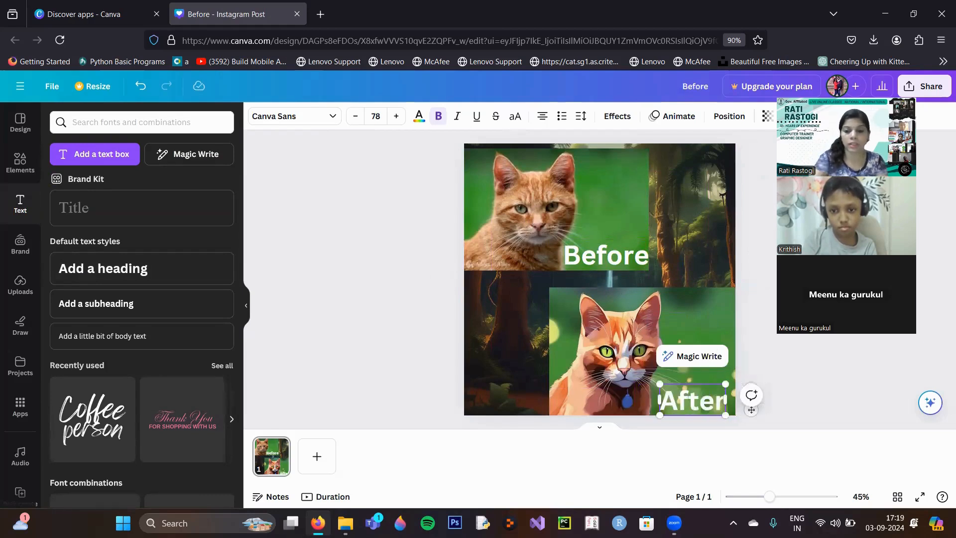
{"action": "left_click", "coordinate": [420, 324]}
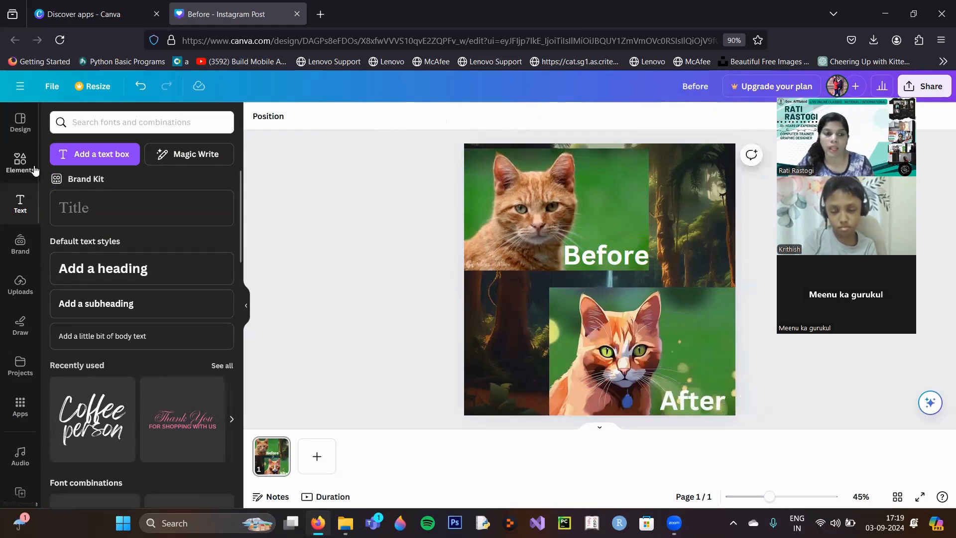
Search the elements for "animation", limit the results to graphics and add the yellow dashed-circle burst animation to the page.
{"action": "left_click", "coordinate": [21, 173]}
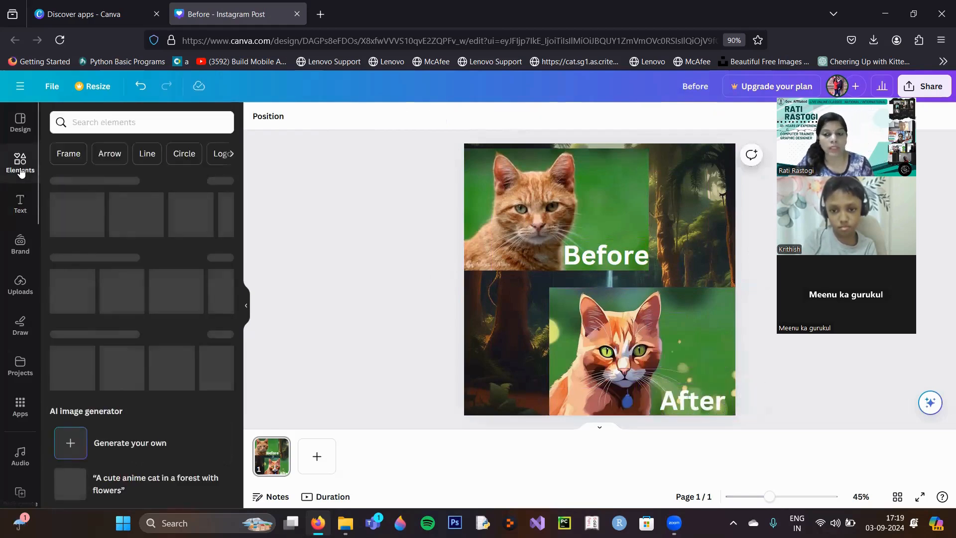
{"action": "left_click", "coordinate": [142, 125]}
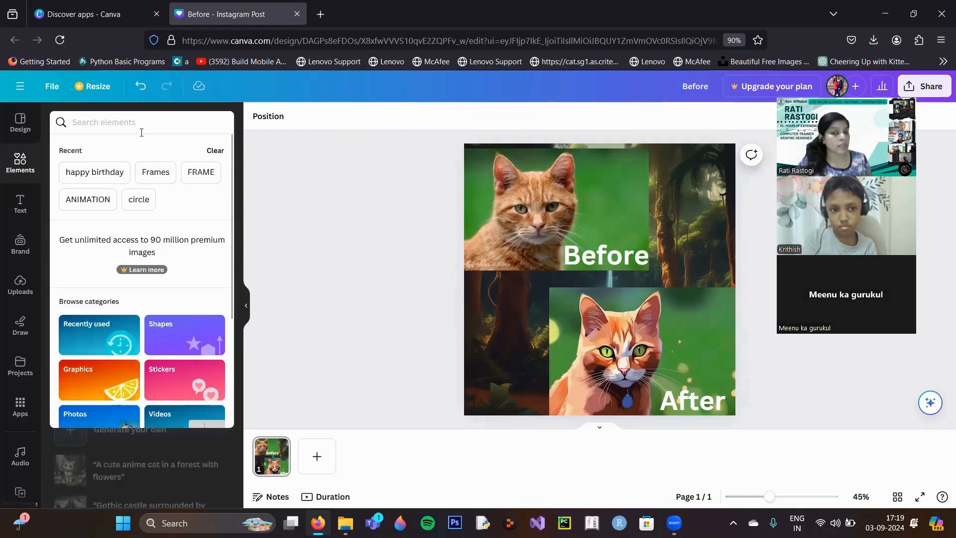
{"action": "type", "text": "animat"}
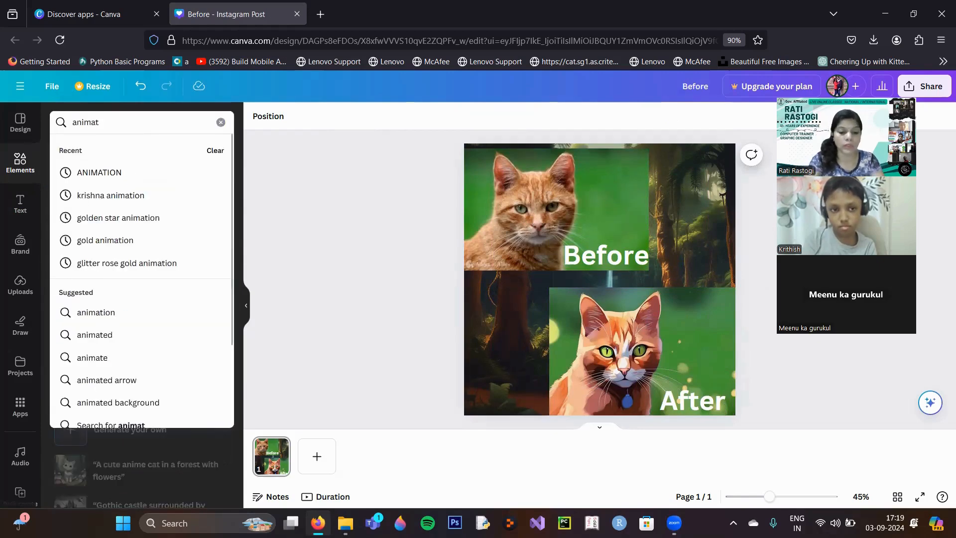
{"action": "type", "text": "ion"}
{"action": "key", "text": "Return"}
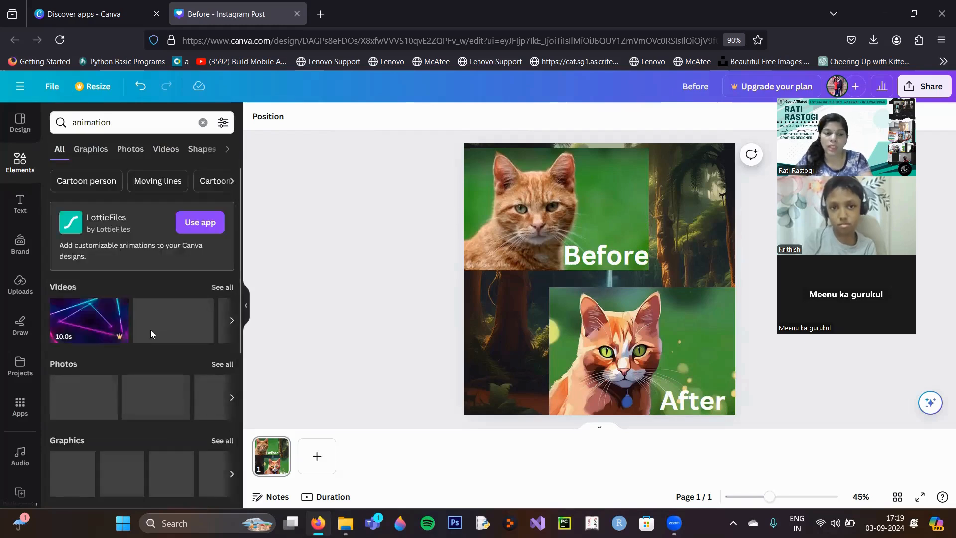
{"action": "left_click", "coordinate": [97, 151]}
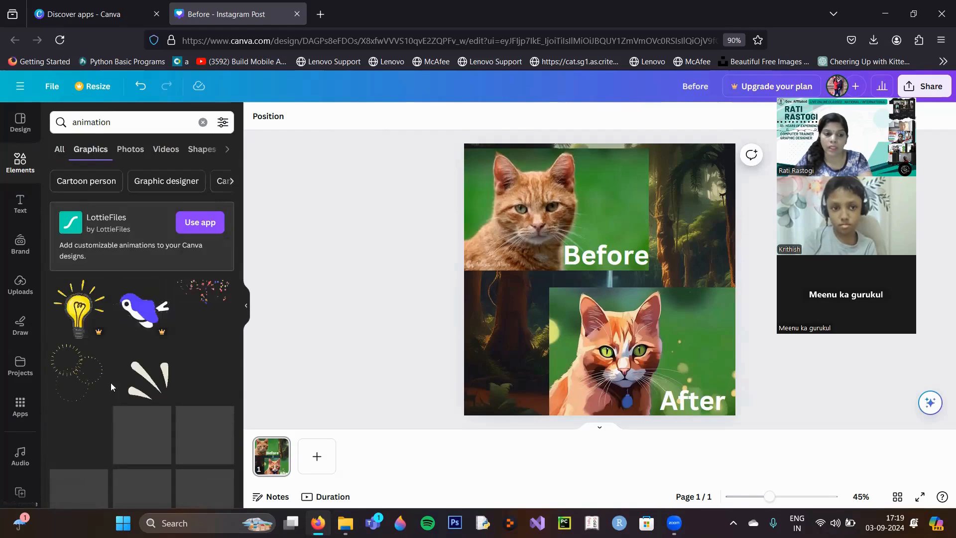
{"action": "left_click", "coordinate": [86, 381]}
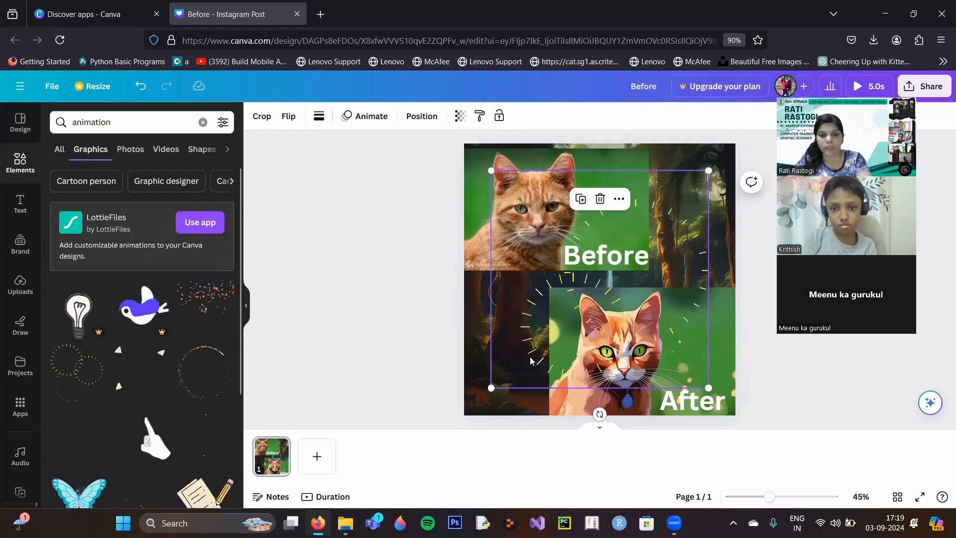
{"action": "left_click", "coordinate": [725, 162]}
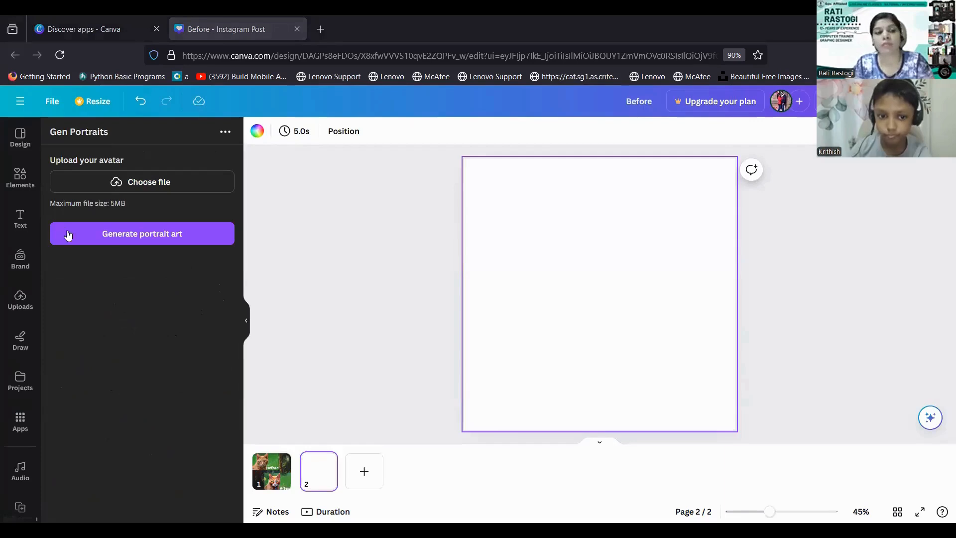
Open the Gen Portraits app and upload the boy picture from the Desktop's Images1 folder as the avatar.
{"action": "left_click", "coordinate": [23, 430]}
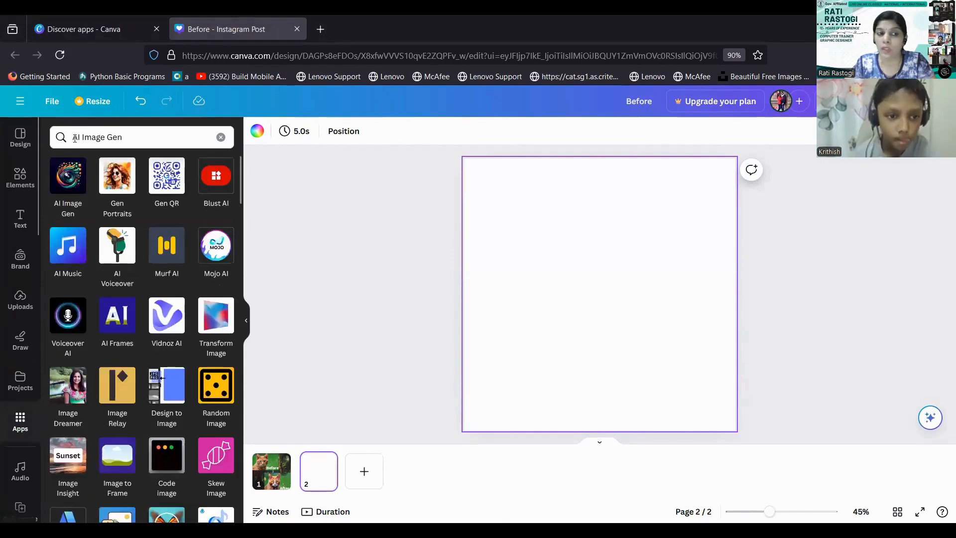
{"action": "left_click", "coordinate": [120, 192]}
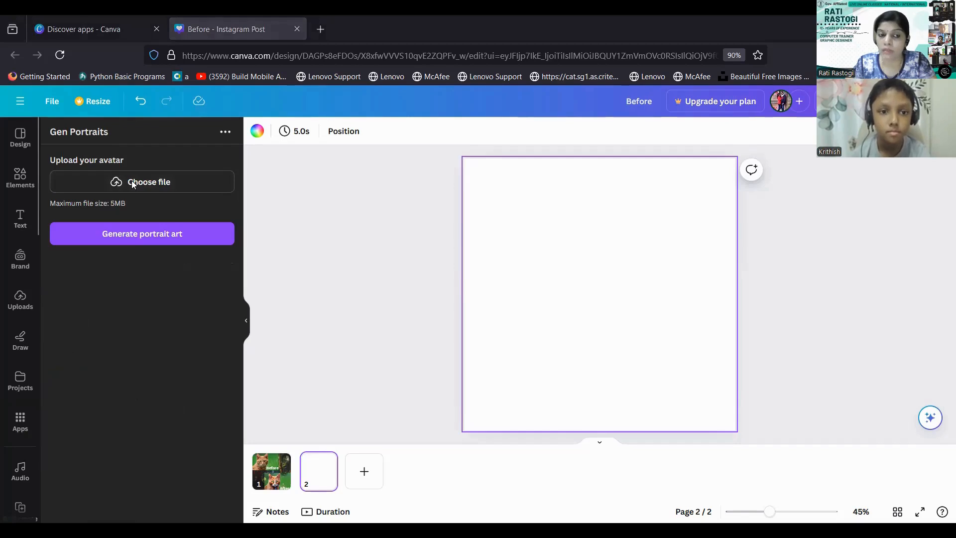
{"action": "left_click", "coordinate": [133, 183]}
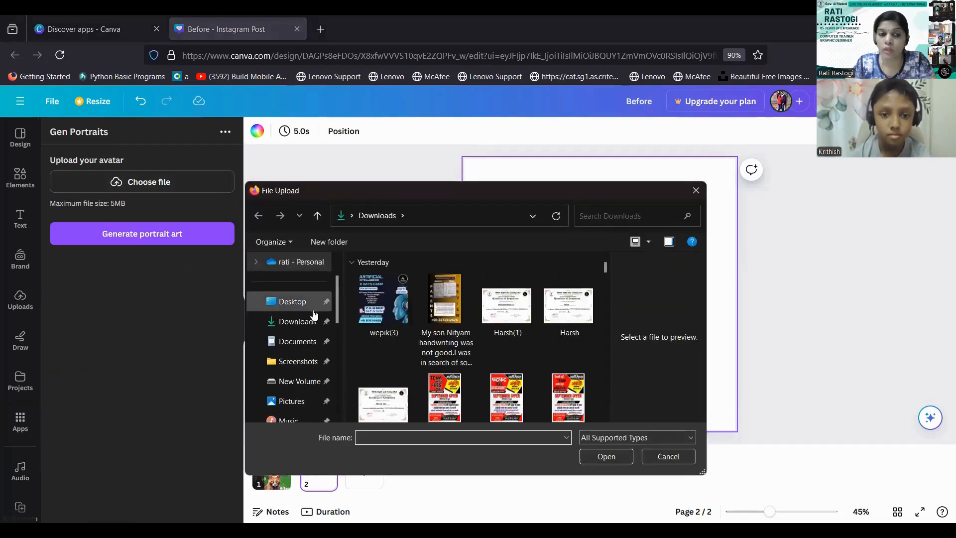
{"action": "left_click", "coordinate": [294, 304]}
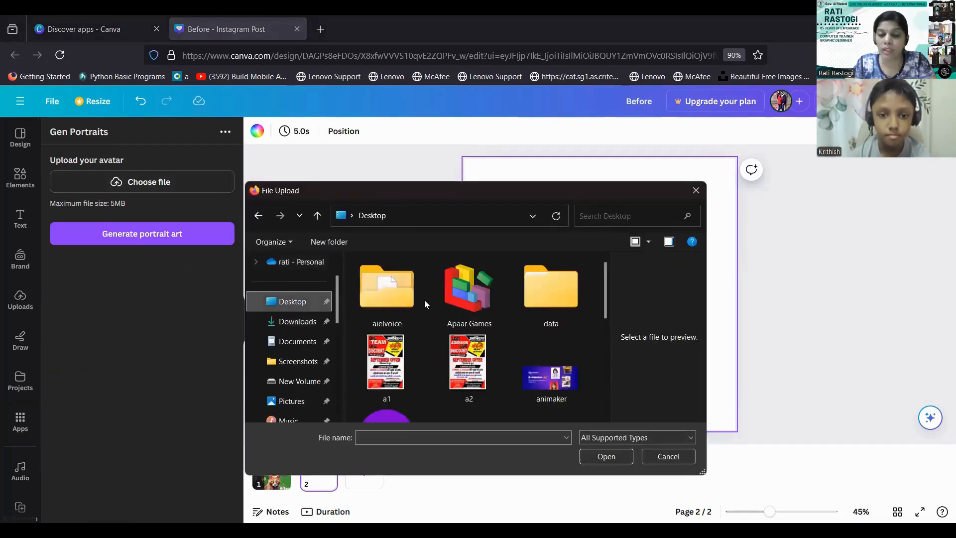
{"action": "scroll", "coordinate": [476, 324], "scroll_direction": "down", "scroll_amount": 1}
{"action": "double_click", "coordinate": [391, 312]}
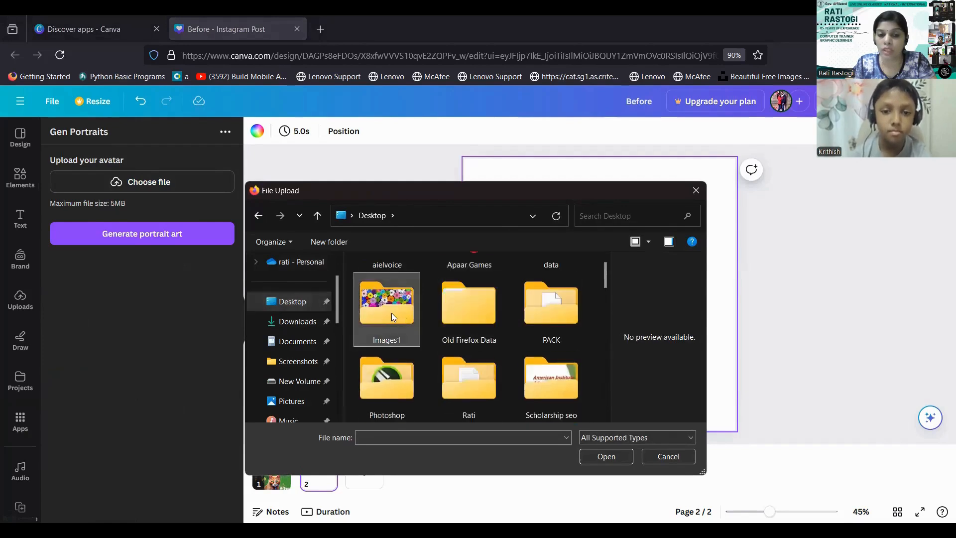
{"action": "scroll", "coordinate": [417, 347], "scroll_direction": "down", "scroll_amount": 2}
{"action": "scroll", "coordinate": [417, 348], "scroll_direction": "up", "scroll_amount": 2}
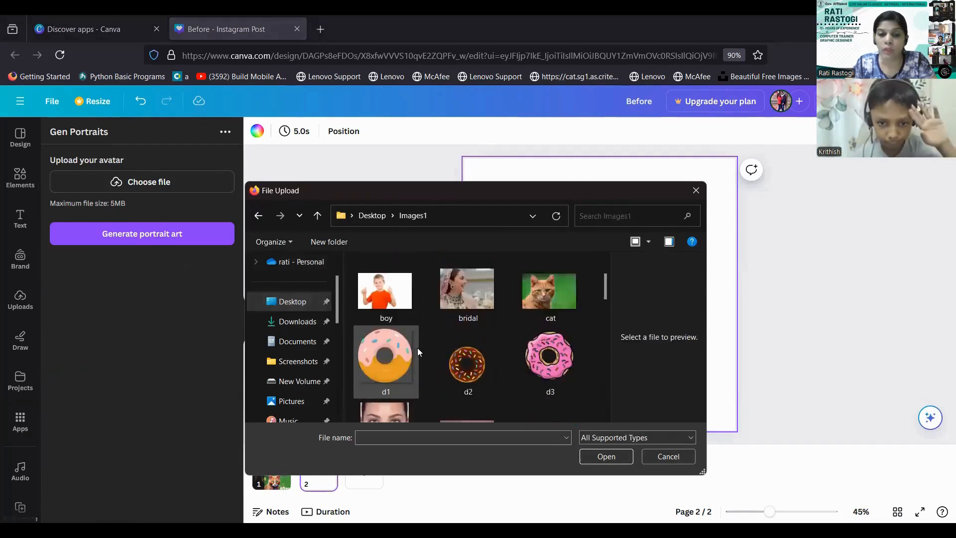
{"action": "left_click", "coordinate": [402, 349]}
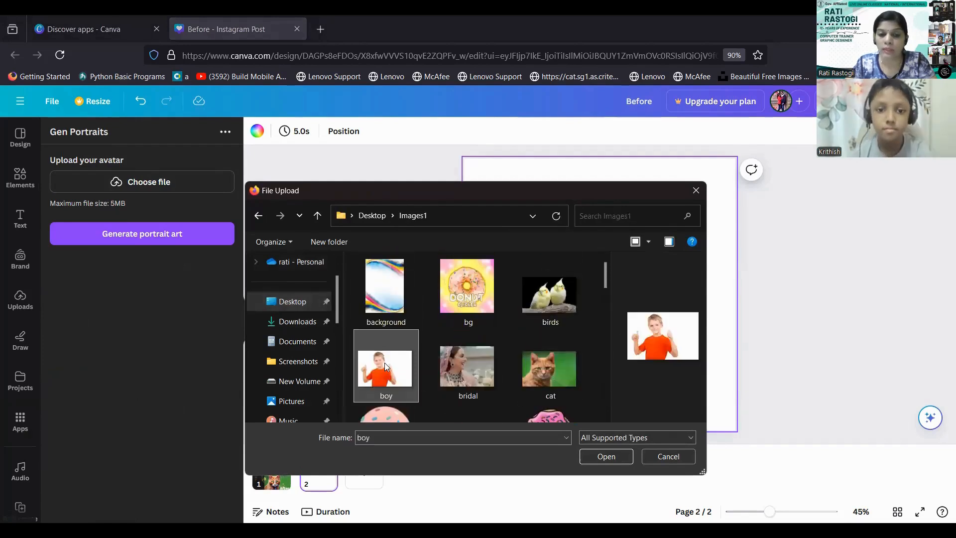
{"action": "left_click", "coordinate": [607, 456]}
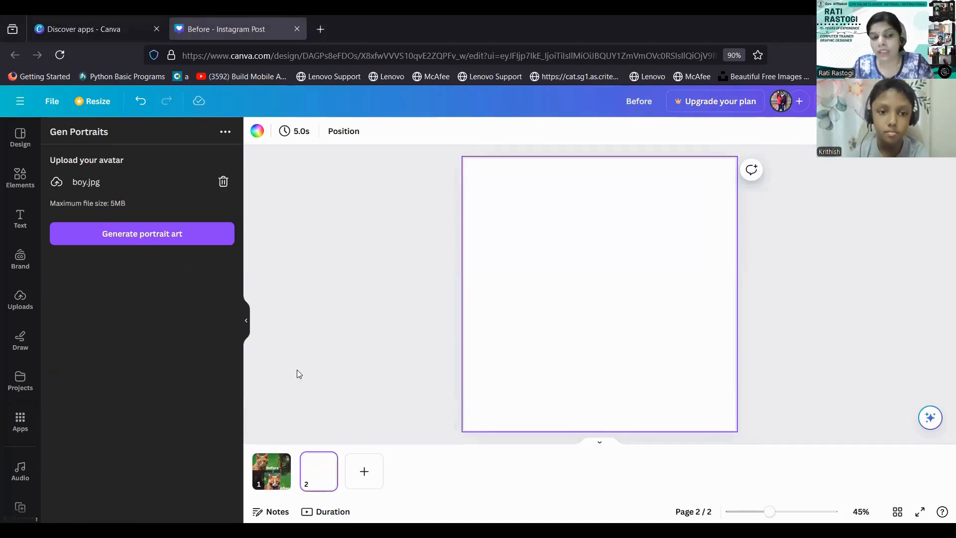
Generate portrait art from the uploaded avatar and enlarge the resulting image on page 2.
{"action": "left_click", "coordinate": [144, 239]}
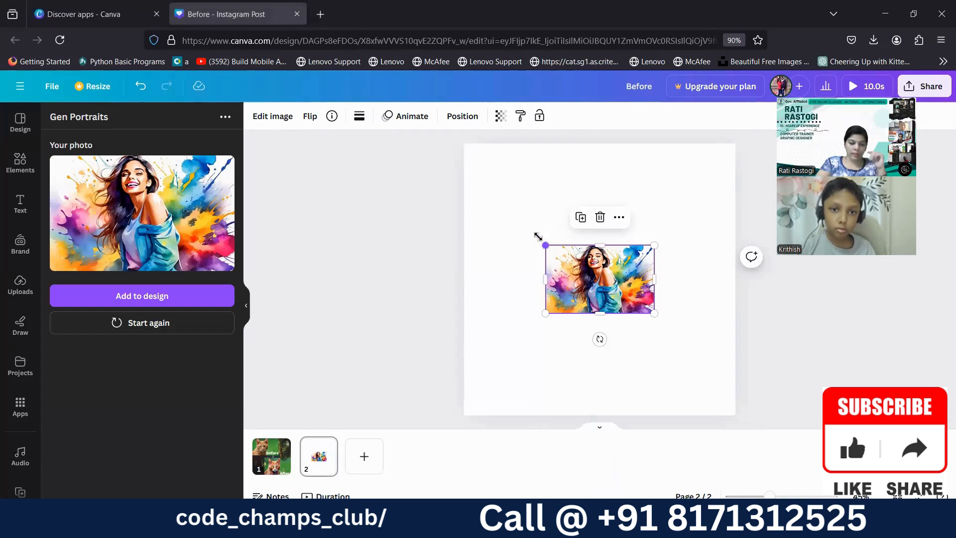
{"action": "left_click_drag", "start_coordinate": [537, 236], "coordinate": [483, 202]}
{"action": "left_click_drag", "start_coordinate": [655, 313], "coordinate": [690, 359]}
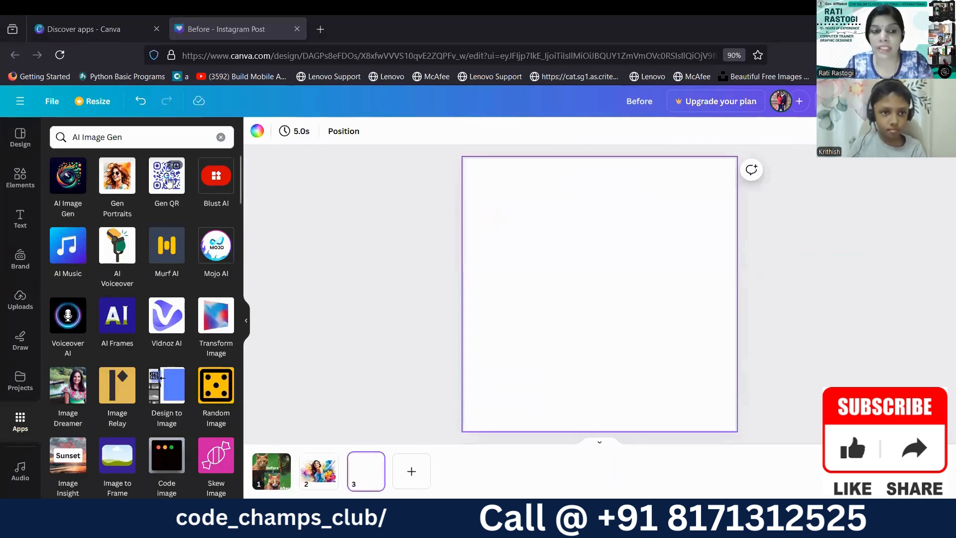
Open the Gen QR app and replace the QR code content with the contact phone number.
{"action": "left_click", "coordinate": [167, 187]}
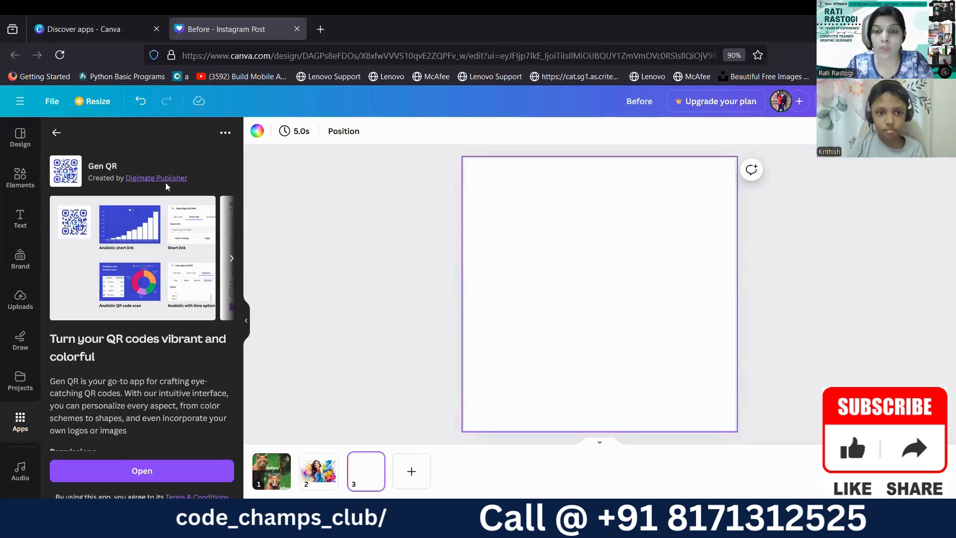
{"action": "left_click", "coordinate": [118, 470]}
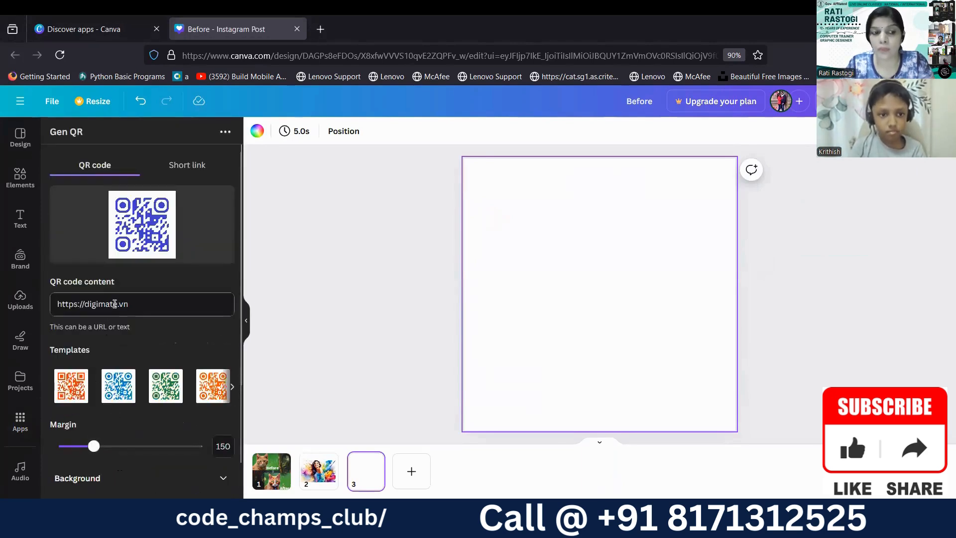
{"action": "left_click_drag", "start_coordinate": [130, 305], "coordinate": [50, 308]}
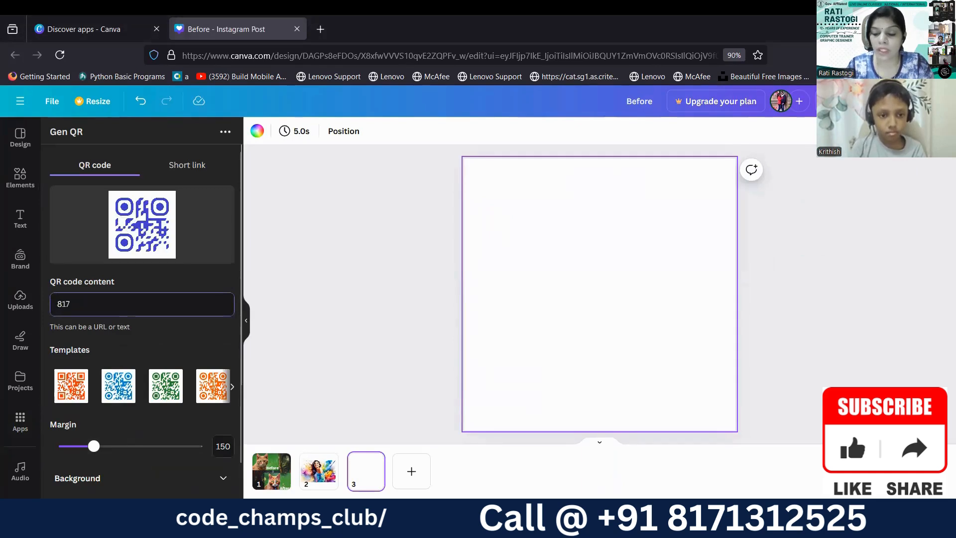
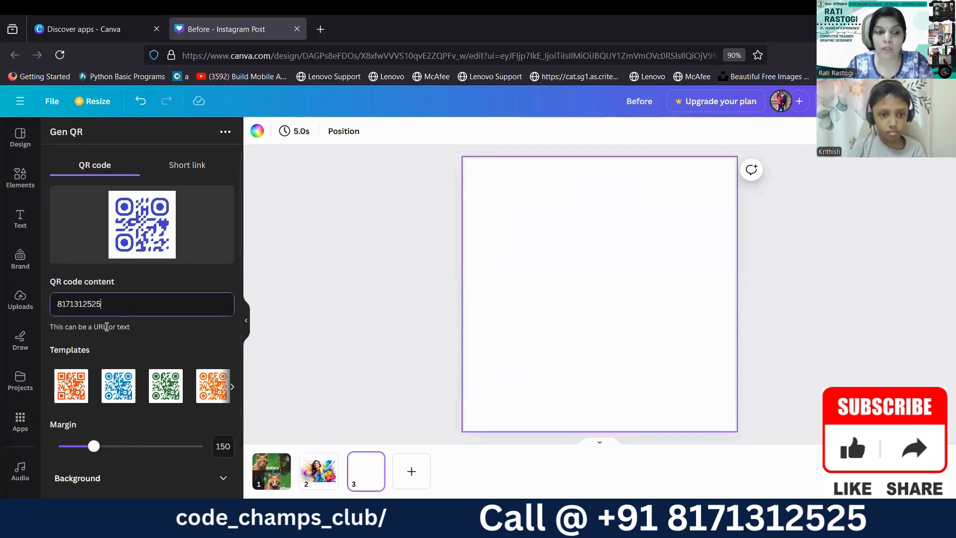
Browse the QR templates, try the blue and orange-red square ones, and apply the green template with the margin at 150.
{"action": "left_click", "coordinate": [232, 387]}
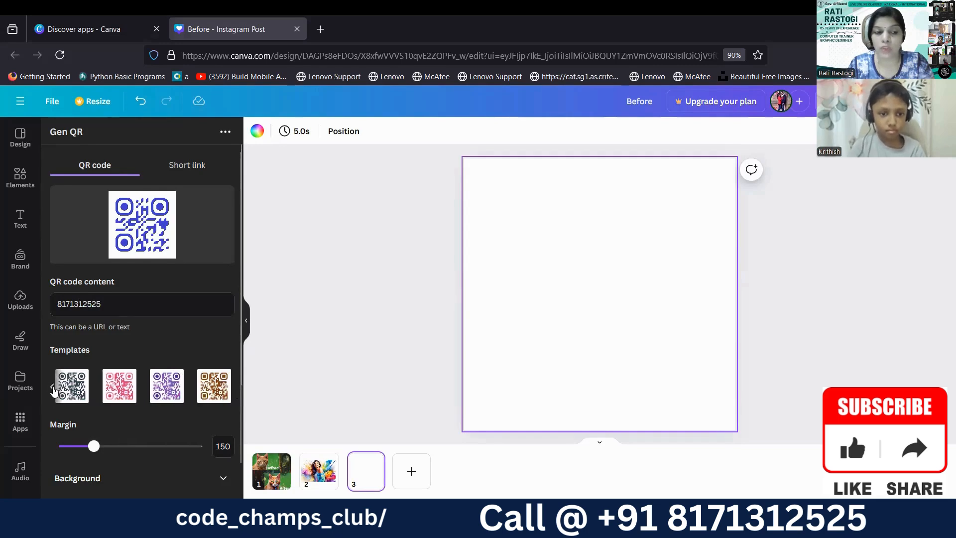
{"action": "left_click", "coordinate": [54, 387]}
{"action": "left_click", "coordinate": [115, 397]}
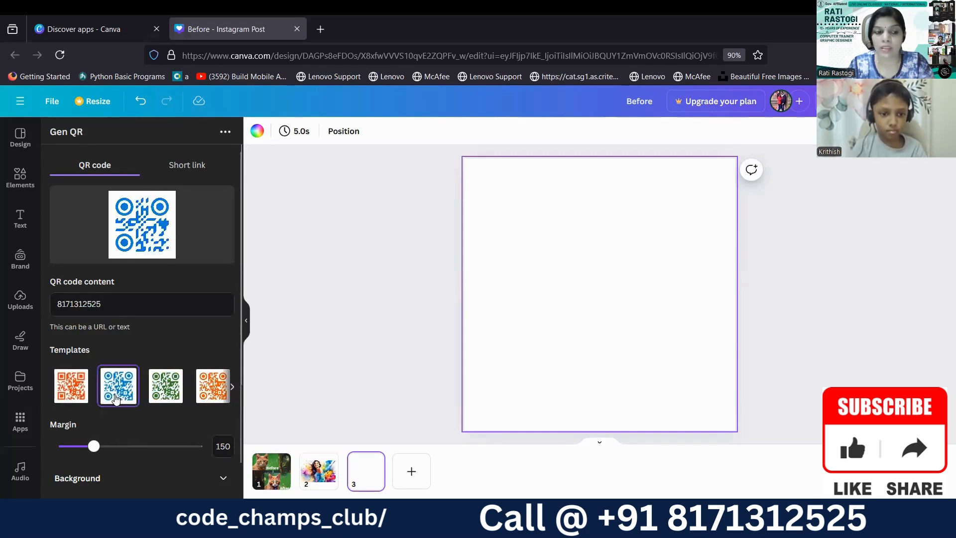
{"action": "left_click", "coordinate": [71, 391]}
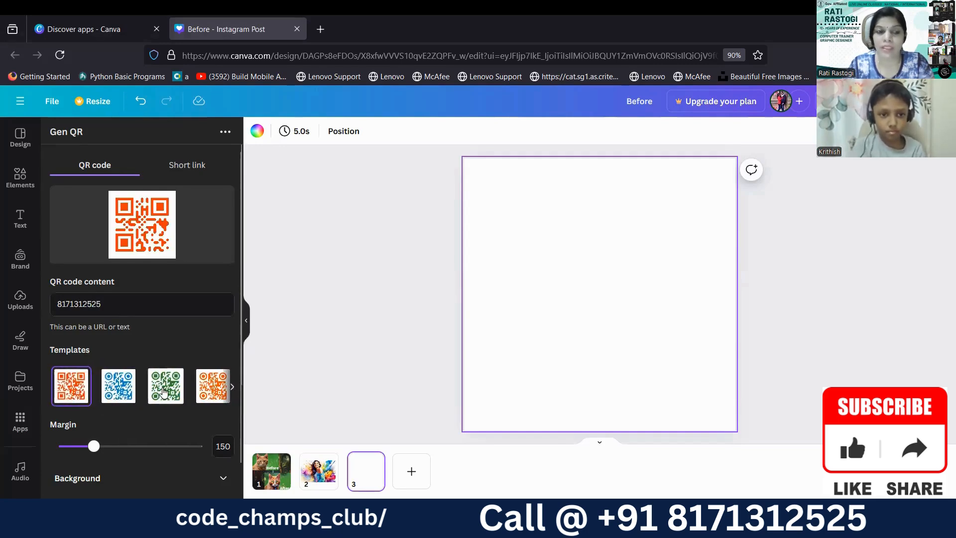
{"action": "left_click", "coordinate": [165, 391]}
{"action": "mouse_move", "coordinate": [94, 446]}
{"action": "left_mouse_down"}
{"action": "mouse_move", "coordinate": [138, 447]}
{"action": "mouse_move", "coordinate": [149, 458]}
{"action": "mouse_move", "coordinate": [61, 446]}
{"action": "mouse_move", "coordinate": [99, 447]}
{"action": "left_mouse_up"}
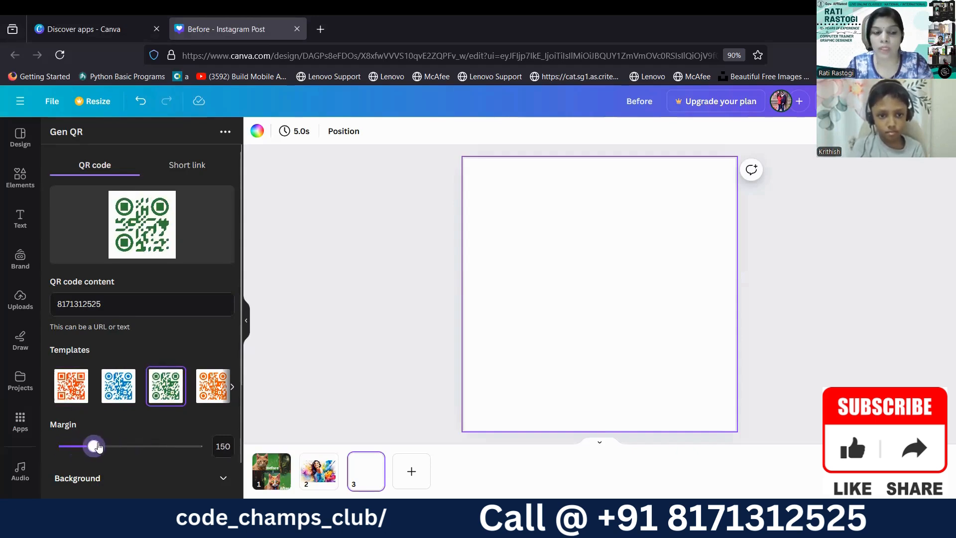
Try #2A4D54 as the QR code's solid background color and set it to the pale #E1EAE5.
{"action": "left_click", "coordinate": [222, 481]}
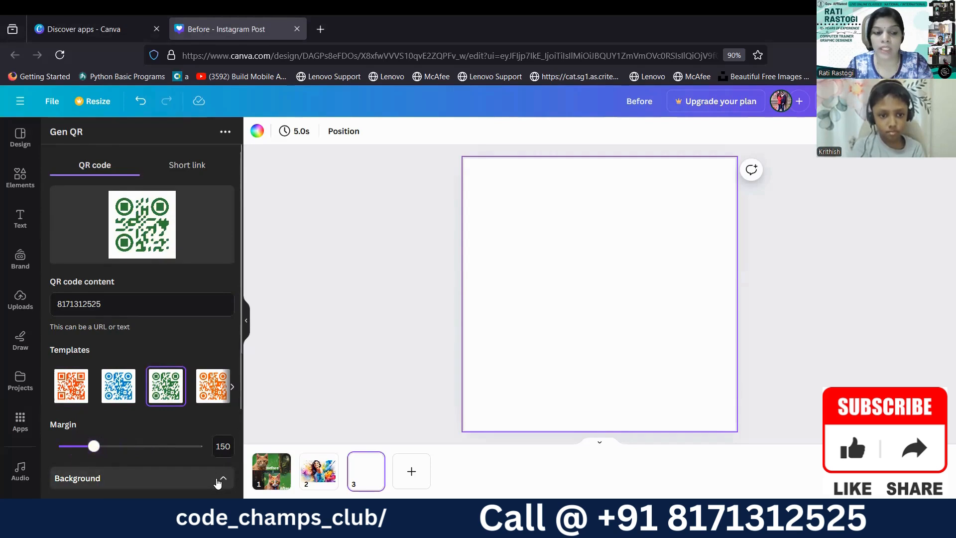
{"action": "scroll", "coordinate": [218, 483], "scroll_direction": "down", "scroll_amount": 3}
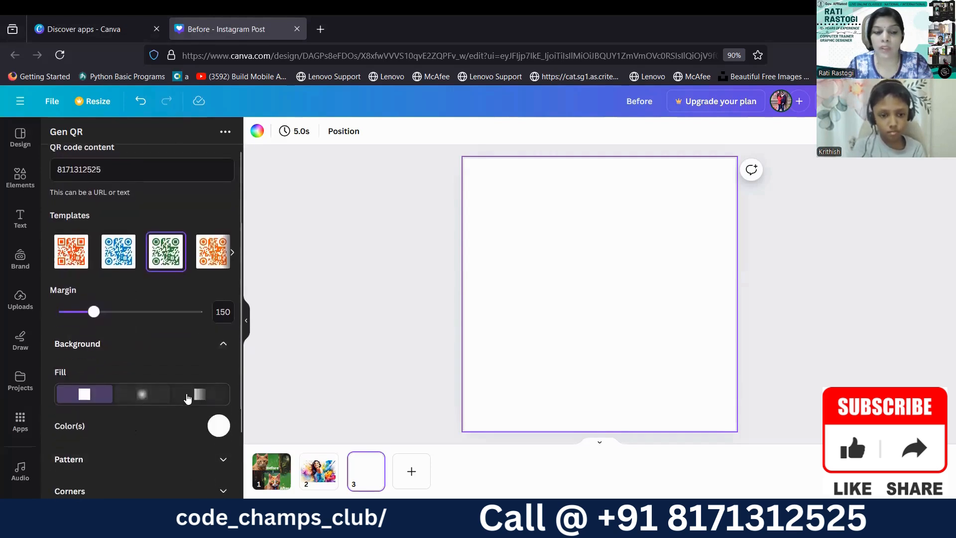
{"action": "left_click", "coordinate": [218, 424]}
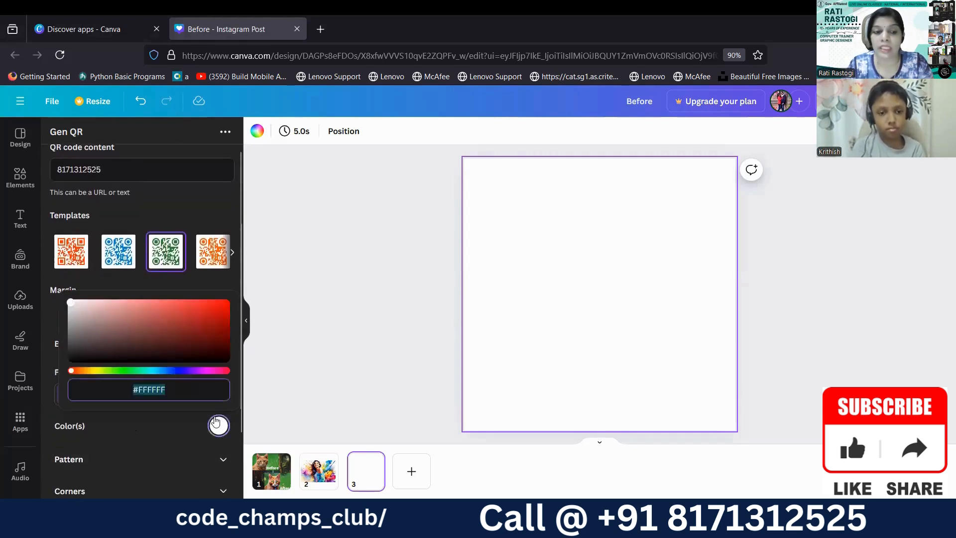
{"action": "left_click", "coordinate": [151, 371]}
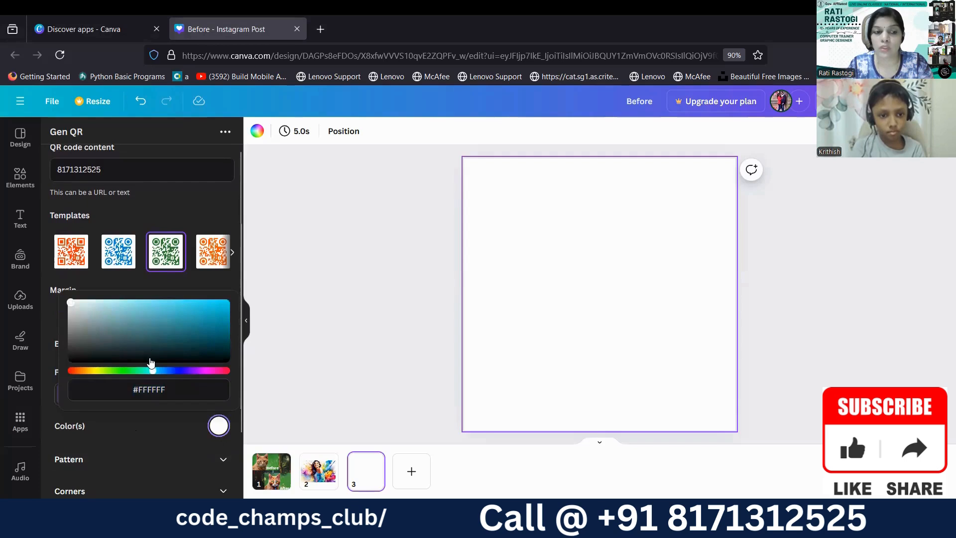
{"action": "left_click", "coordinate": [149, 343]}
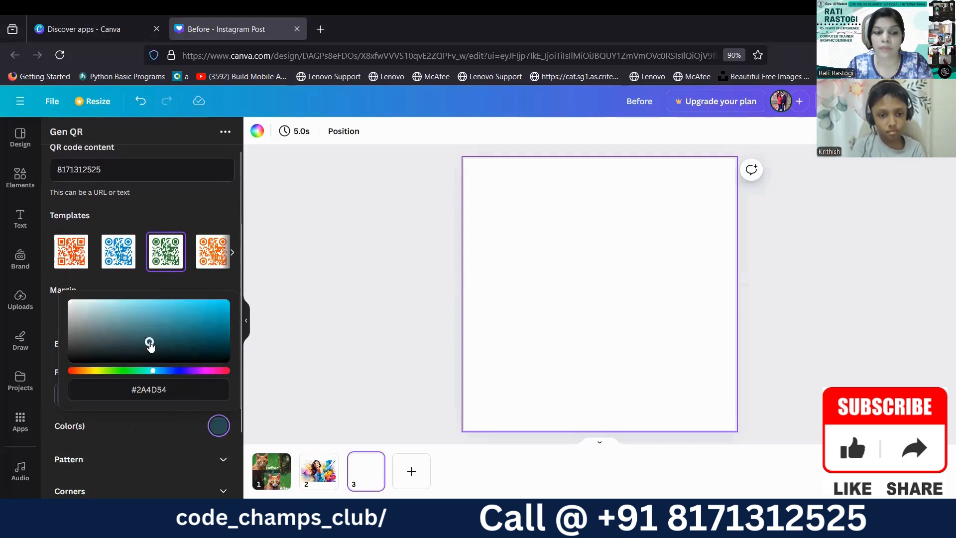
{"action": "scroll", "coordinate": [160, 247], "scroll_direction": "up", "scroll_amount": 3}
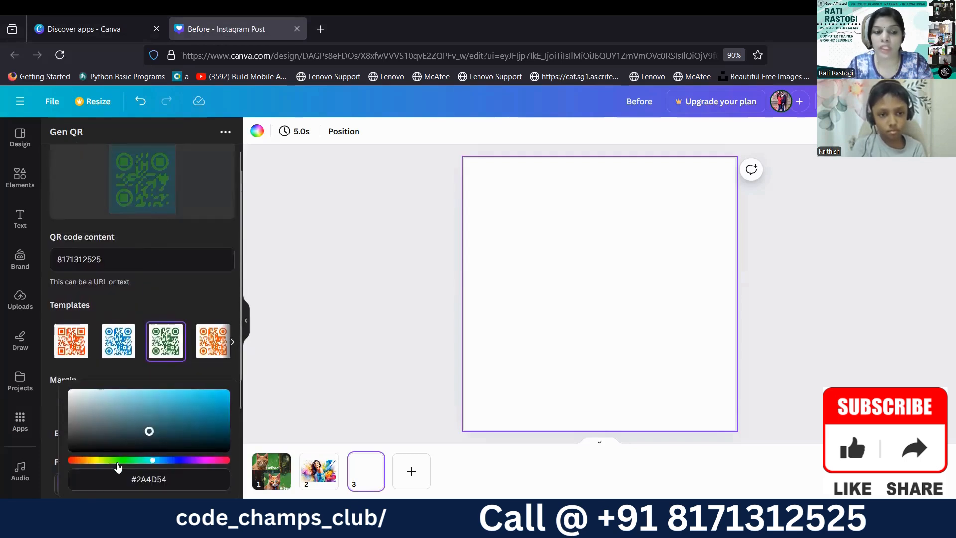
{"action": "left_click", "coordinate": [136, 462]}
{"action": "left_click", "coordinate": [75, 396]}
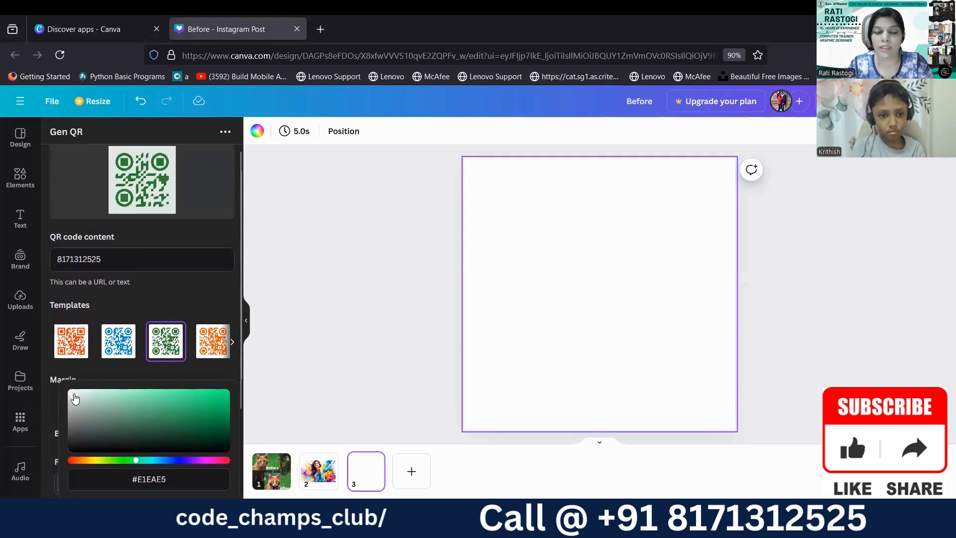
{"action": "scroll", "coordinate": [91, 422], "scroll_direction": "down", "scroll_amount": 3}
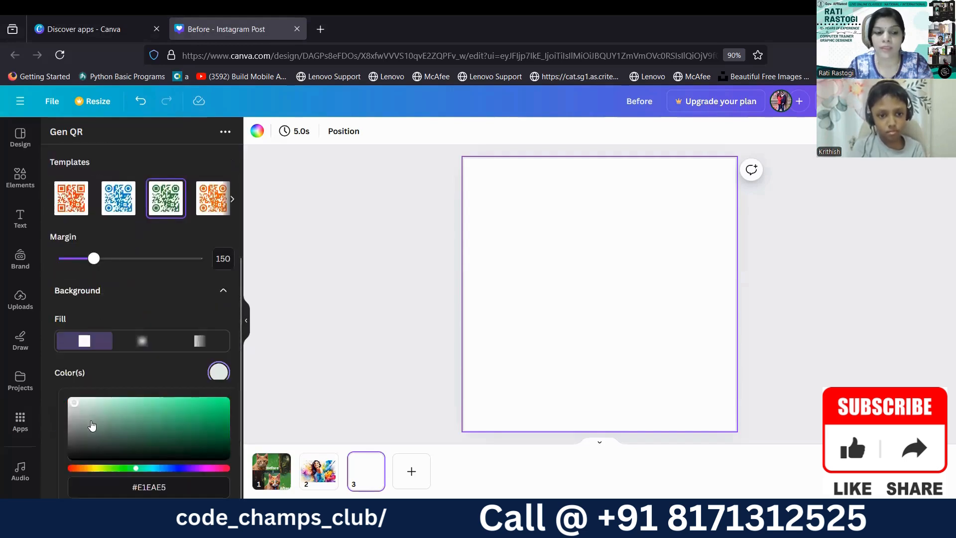
{"action": "left_click", "coordinate": [158, 295]}
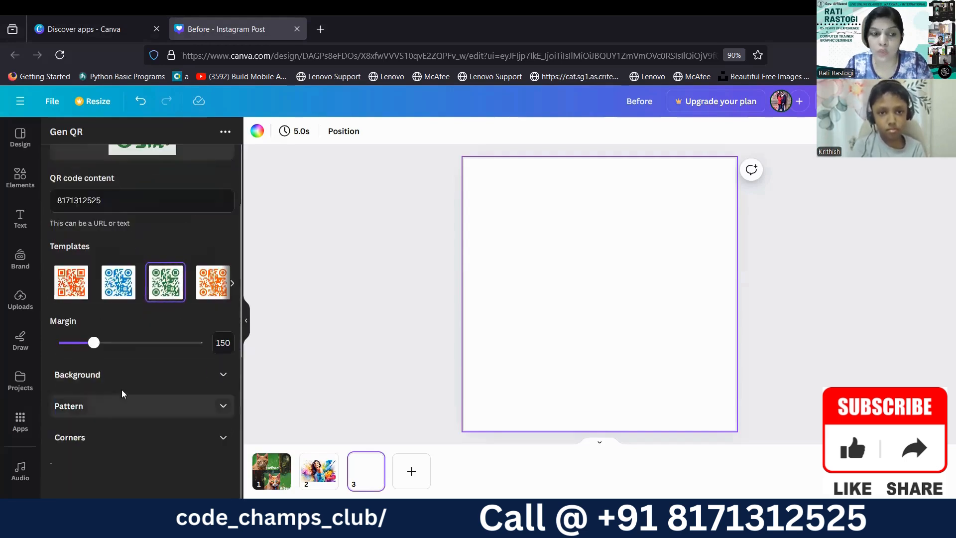
Show the QR code's pattern options and upload BEAUTY-removebg-preview from the Downloads folder as its logo.
{"action": "left_click", "coordinate": [121, 408]}
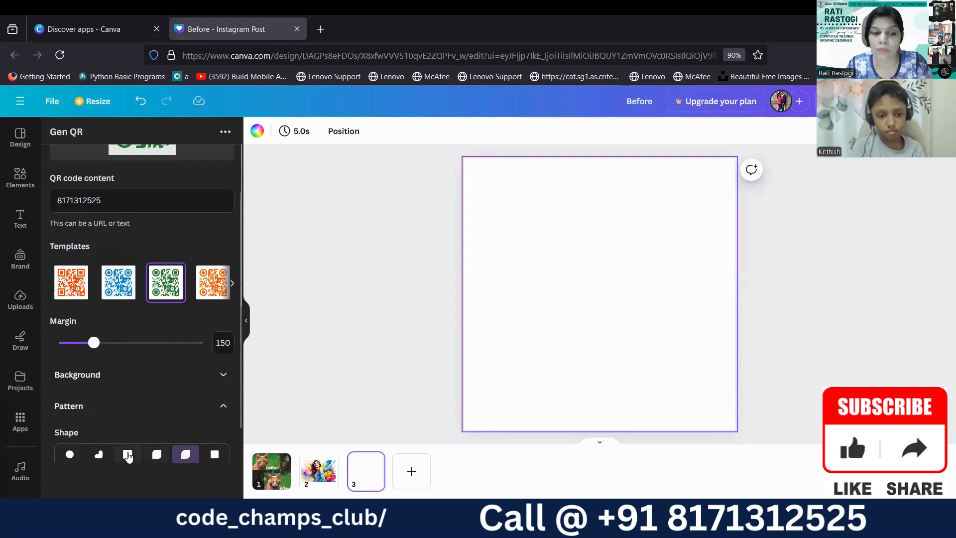
{"action": "scroll", "coordinate": [113, 452], "scroll_direction": "down", "scroll_amount": 4}
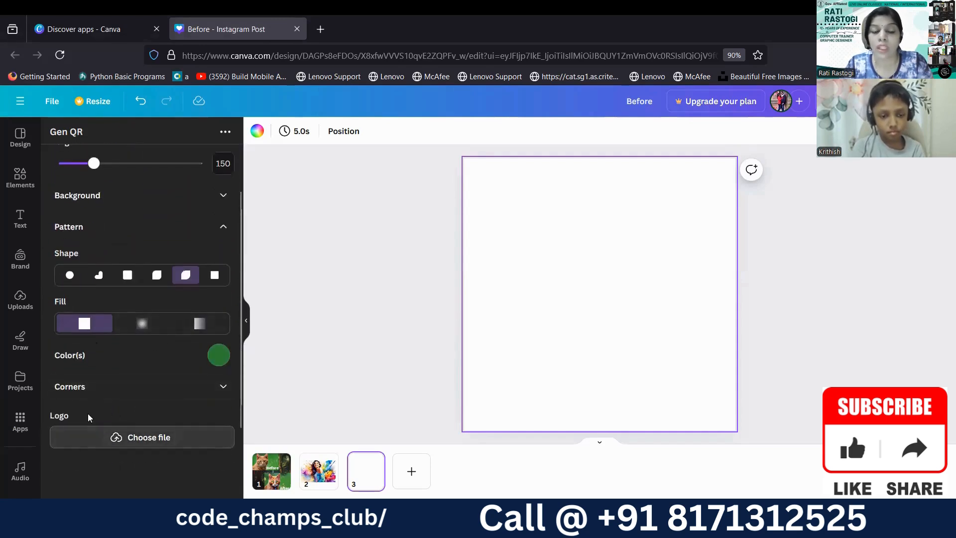
{"action": "left_click", "coordinate": [63, 434]}
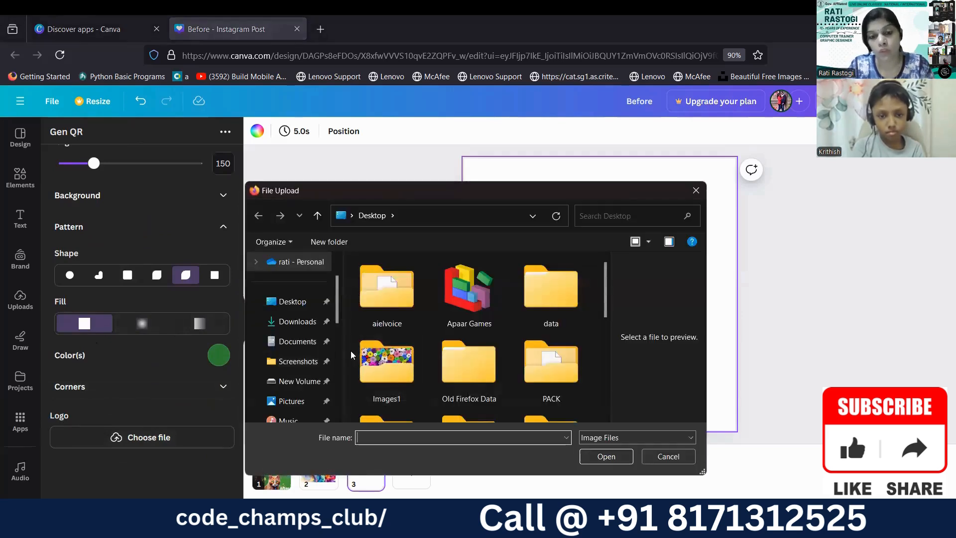
{"action": "scroll", "coordinate": [392, 362], "scroll_direction": "down", "scroll_amount": 5}
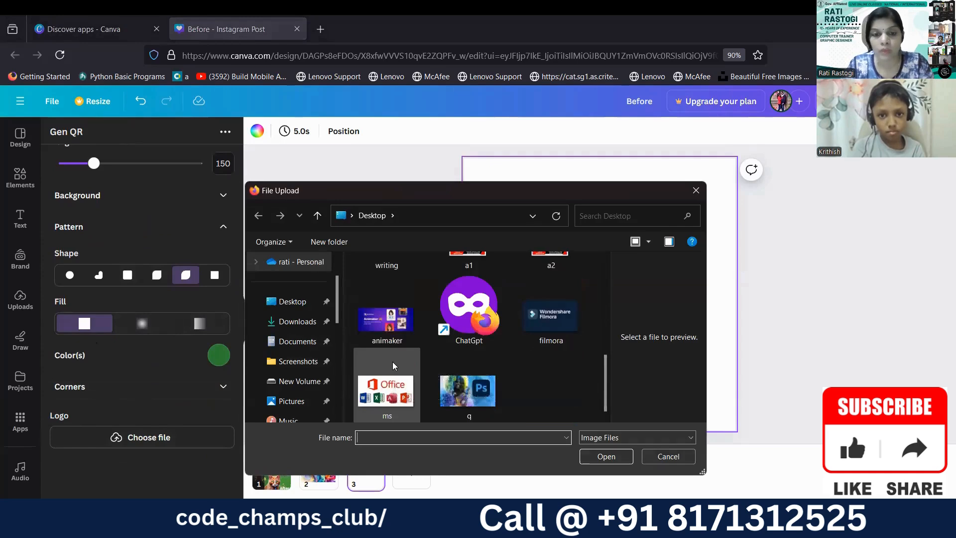
{"action": "scroll", "coordinate": [393, 361], "scroll_direction": "up", "scroll_amount": 5}
{"action": "left_click", "coordinate": [298, 321]}
{"action": "scroll", "coordinate": [508, 338], "scroll_direction": "down", "scroll_amount": 10}
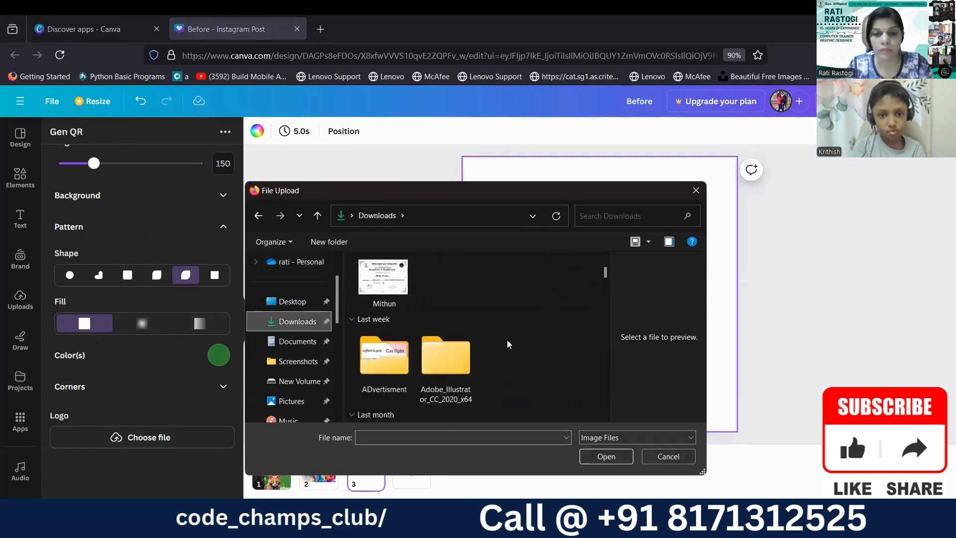
{"action": "scroll", "coordinate": [507, 342], "scroll_direction": "down", "scroll_amount": 10}
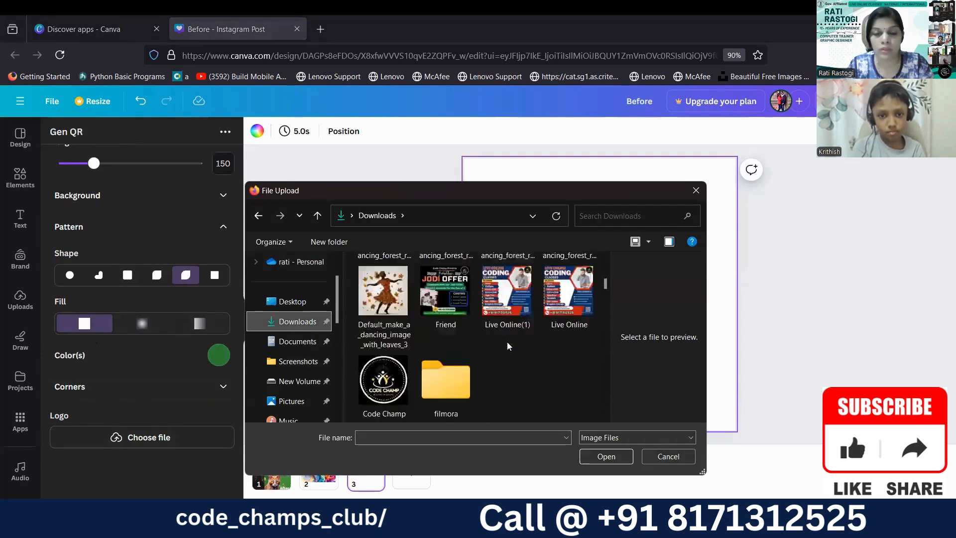
{"action": "scroll", "coordinate": [507, 341], "scroll_direction": "down", "scroll_amount": 5}
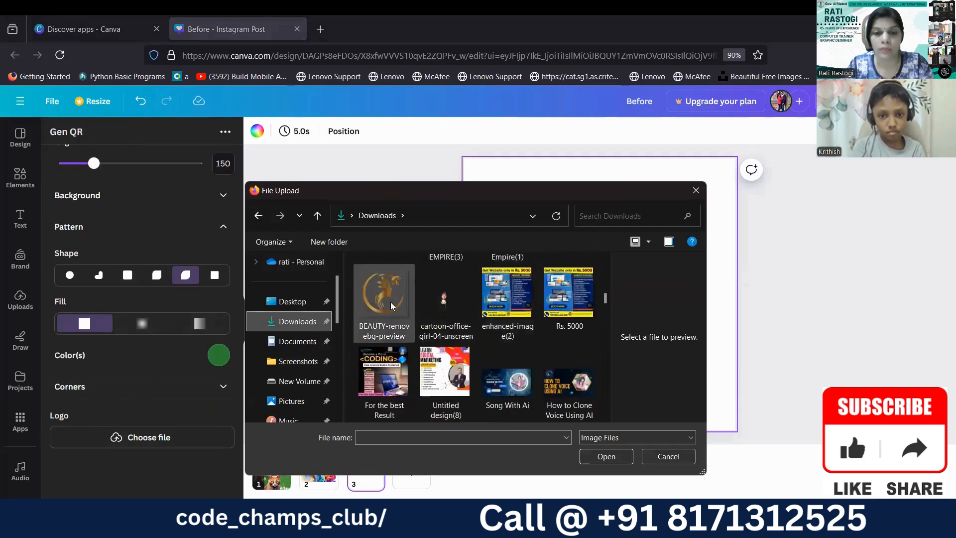
{"action": "left_click", "coordinate": [392, 306]}
{"action": "left_click", "coordinate": [598, 448]}
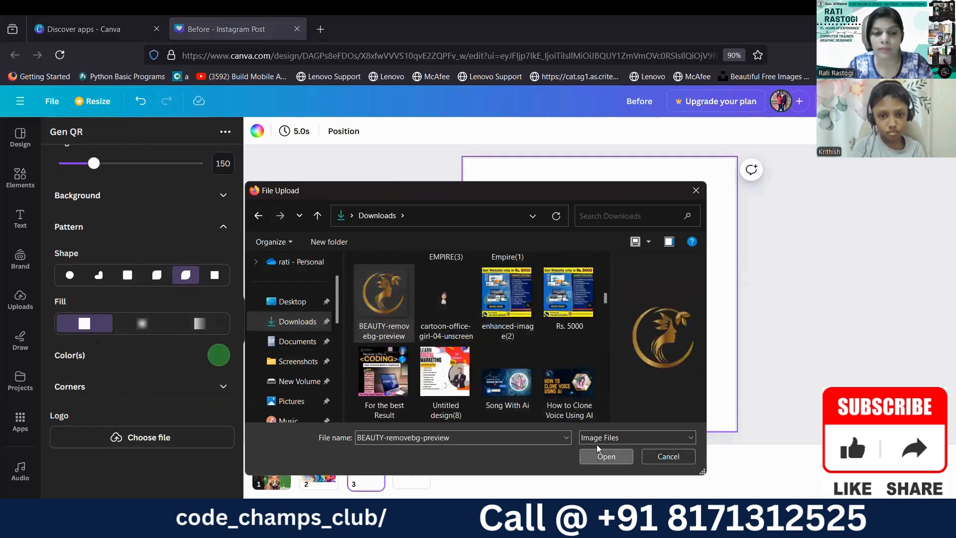
Check the QR code preview with its logo, add it to page 3 and enlarge it to nearly fill the page.
{"action": "scroll", "coordinate": [176, 369], "scroll_direction": "up", "scroll_amount": 1}
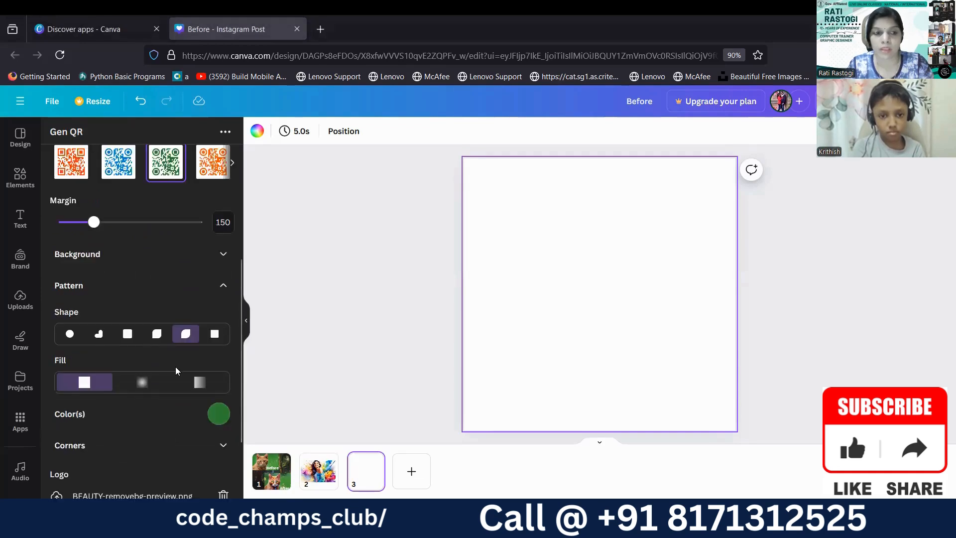
{"action": "scroll", "coordinate": [176, 368], "scroll_direction": "up", "scroll_amount": 3}
{"action": "scroll", "coordinate": [175, 368], "scroll_direction": "up", "scroll_amount": 1}
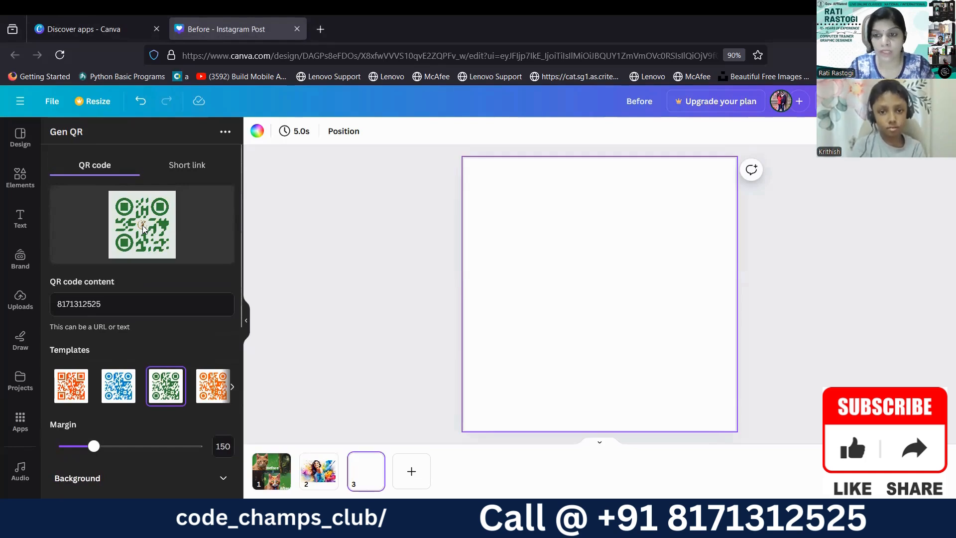
{"action": "scroll", "coordinate": [143, 264], "scroll_direction": "down", "scroll_amount": 8}
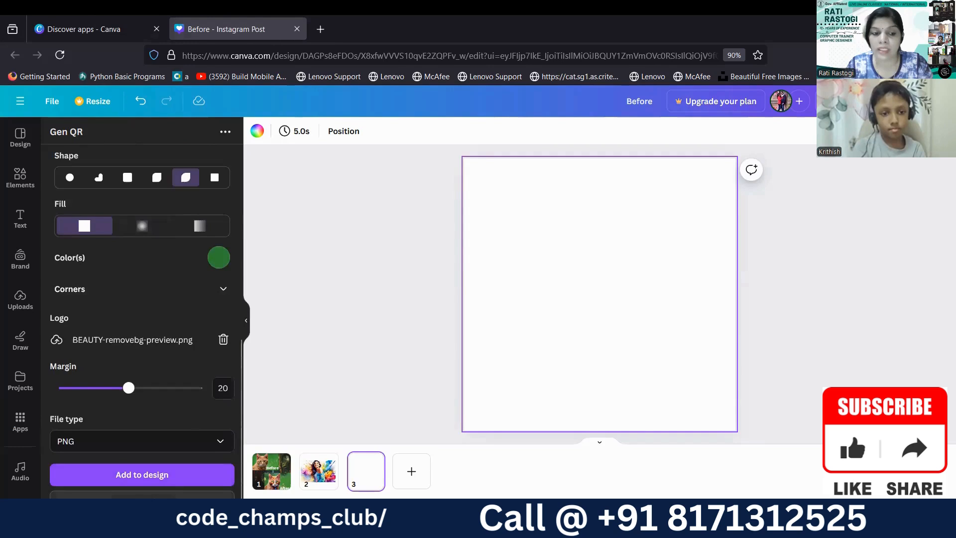
{"action": "left_click", "coordinate": [139, 481]}
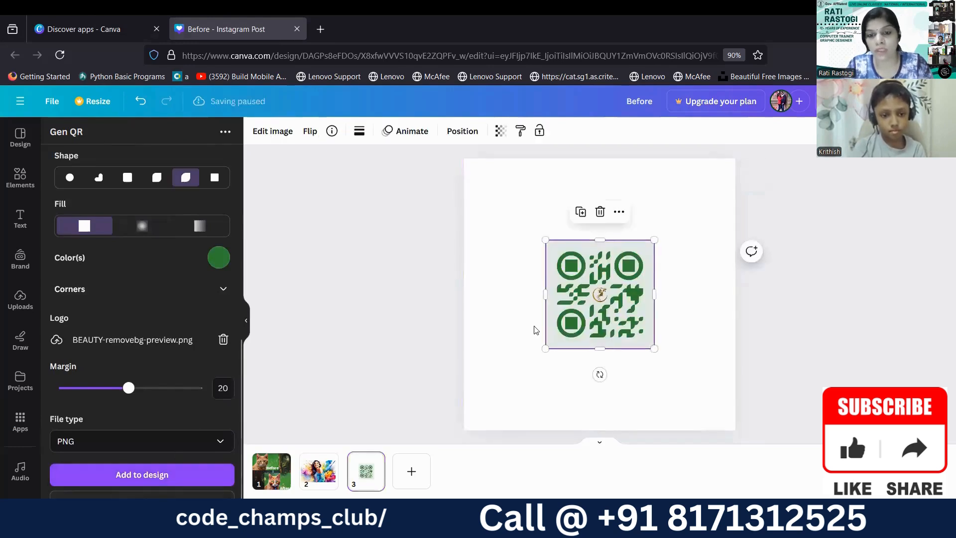
{"action": "left_click_drag", "start_coordinate": [544, 240], "coordinate": [477, 172]}
{"action": "left_click_drag", "start_coordinate": [683, 382], "coordinate": [726, 421]}
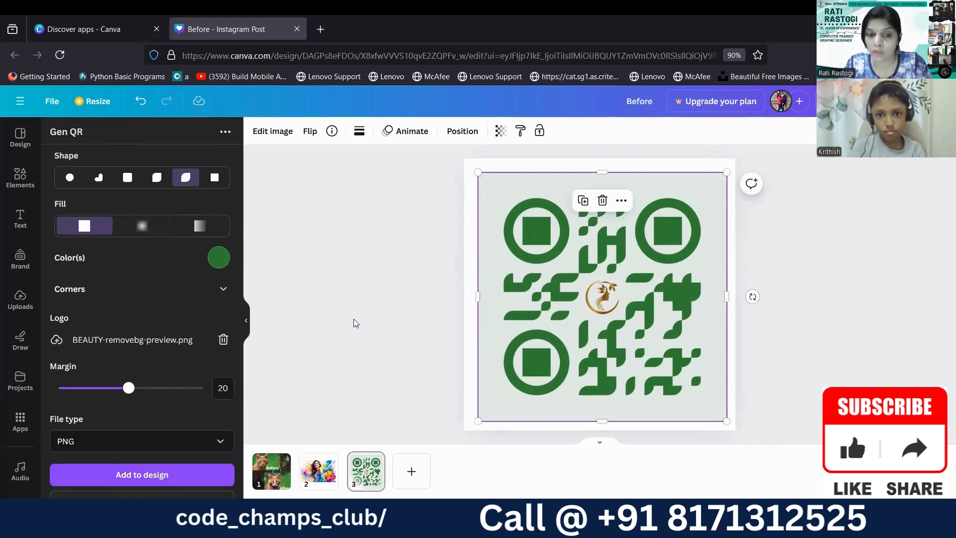
Search the web in a new browser tab for "abeauty websute" and open nykaa.com.
{"action": "scroll", "coordinate": [99, 269], "scroll_direction": "up", "scroll_amount": 6}
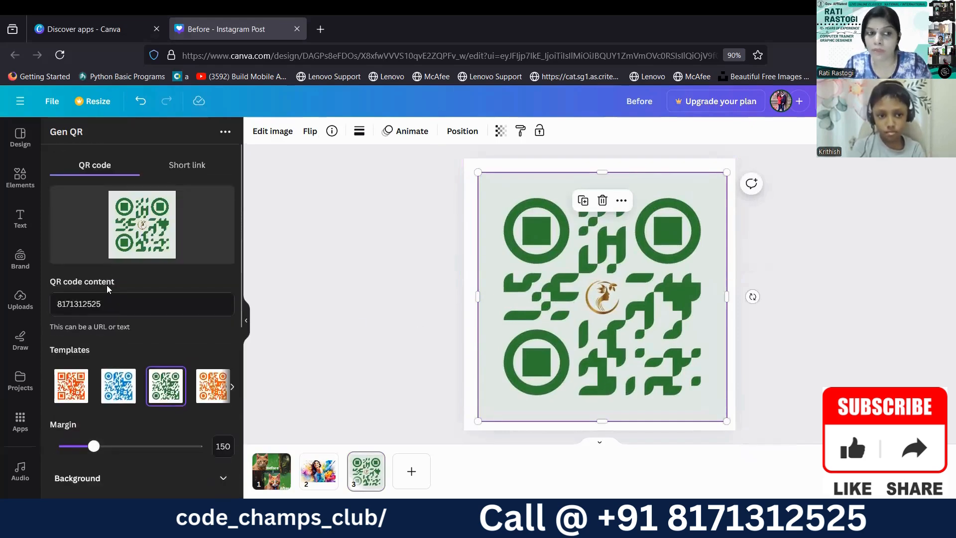
{"action": "left_click_drag", "start_coordinate": [111, 302], "coordinate": [54, 303]}
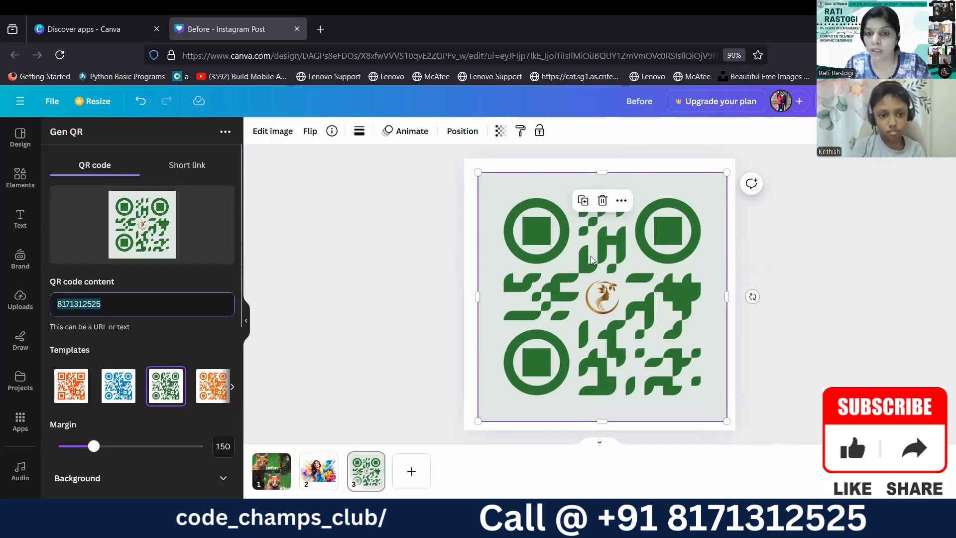
{"action": "left_click", "coordinate": [320, 29]}
{"action": "left_click", "coordinate": [381, 223]}
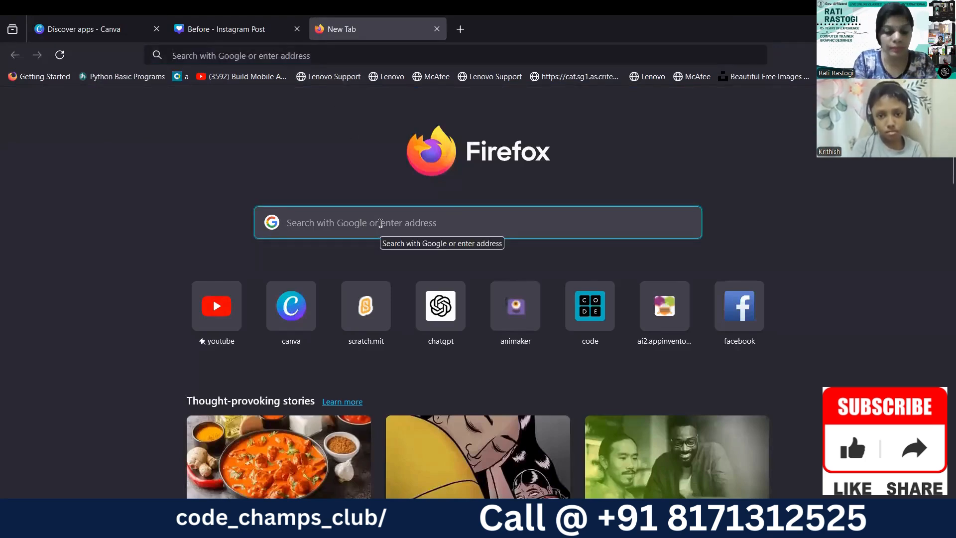
{"action": "type", "text": "a"}
{"action": "key", "text": "BackSpace"}
{"action": "type", "text": "b"}
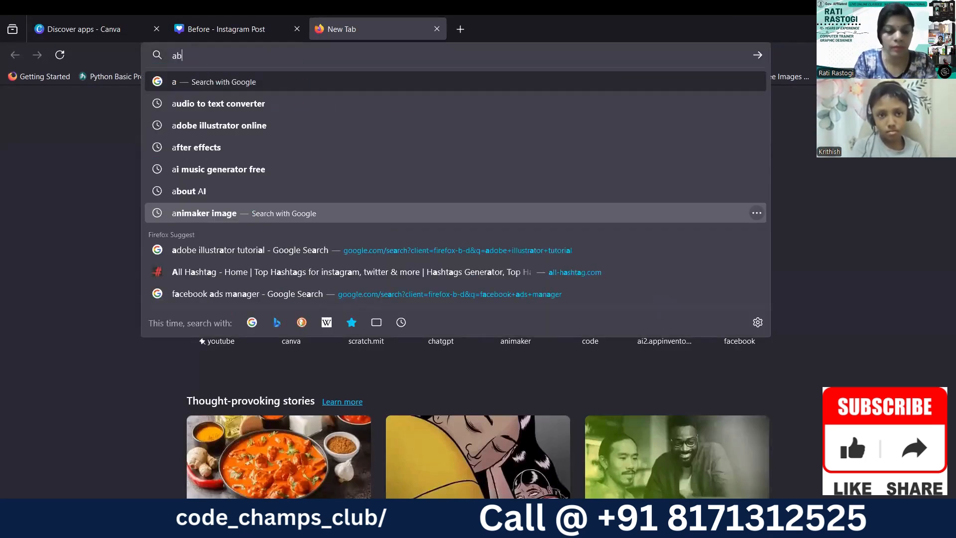
{"action": "type", "text": "eauty"}
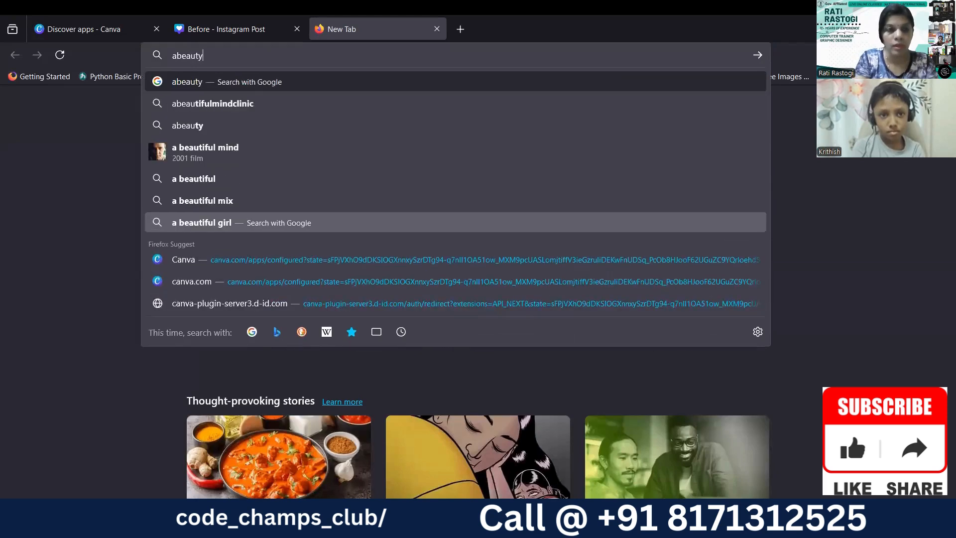
{"action": "type", "text": " websu"}
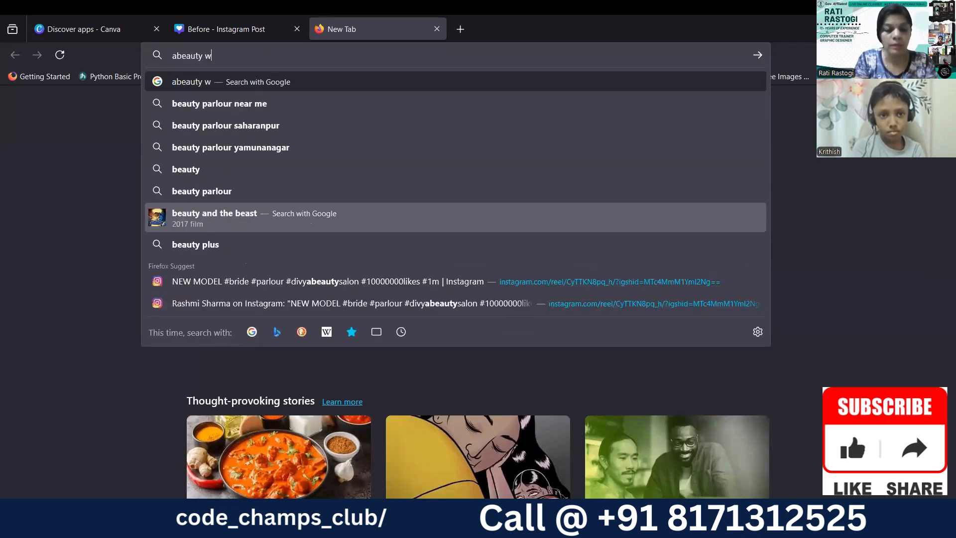
{"action": "type", "text": "te"}
{"action": "key", "text": "Return"}
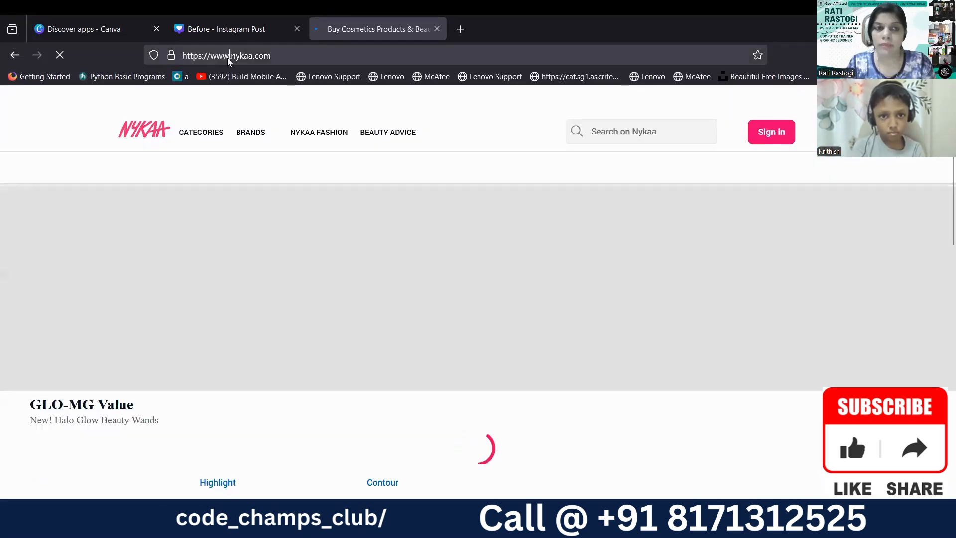
{"action": "left_click", "coordinate": [228, 57]}
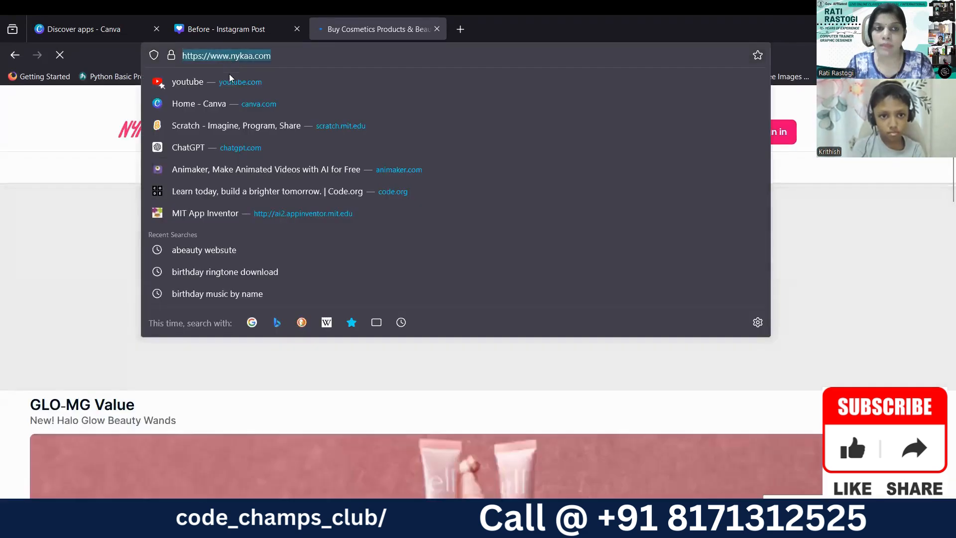
{"action": "left_click", "coordinate": [204, 29]}
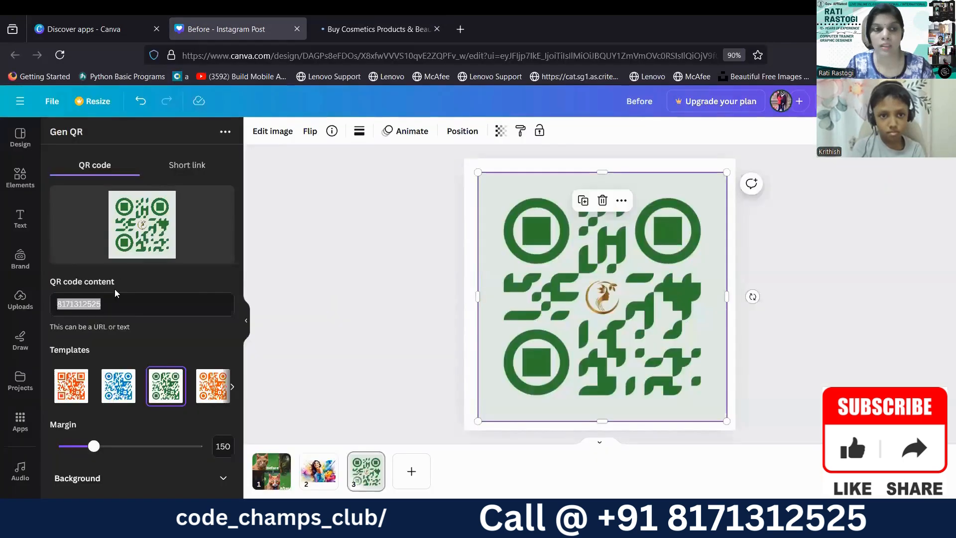
{"action": "left_click_drag", "start_coordinate": [108, 303], "coordinate": [38, 300]}
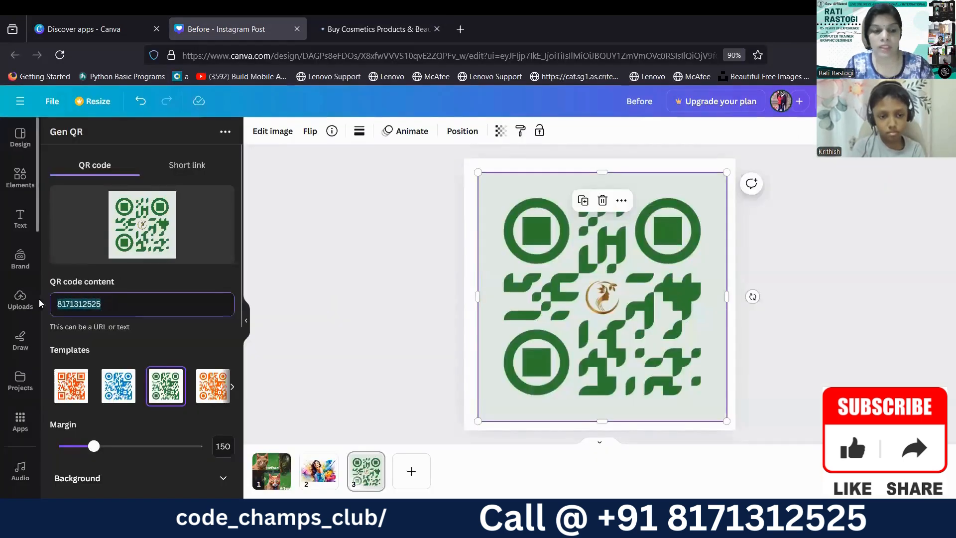
{"action": "type", "text": "https://www.rytea.com/"}
Add the website QR code to page 3 as a PNG and delete the large phone-number QR code behind it.
{"action": "scroll", "coordinate": [149, 234], "scroll_direction": "down", "scroll_amount": 6}
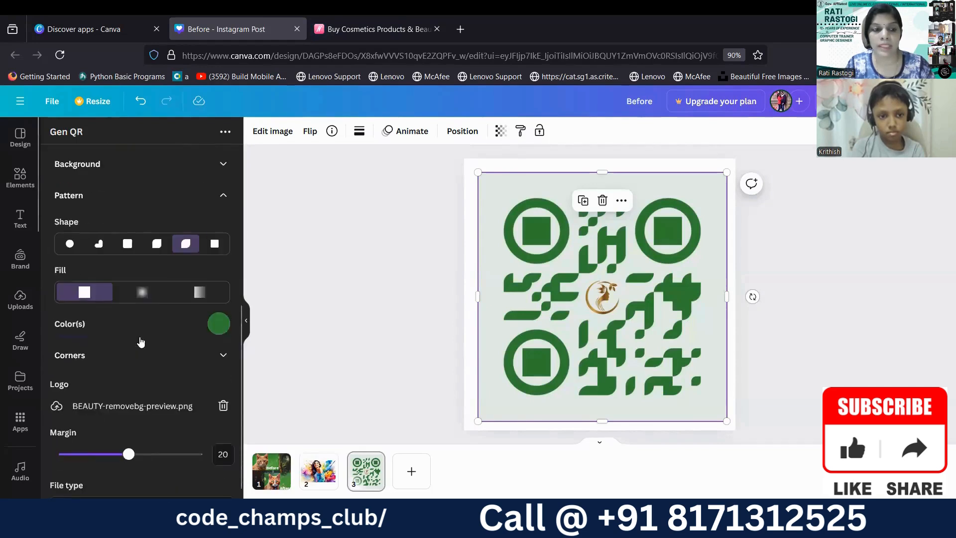
{"action": "scroll", "coordinate": [141, 342], "scroll_direction": "down", "scroll_amount": 2}
{"action": "left_click", "coordinate": [136, 473]}
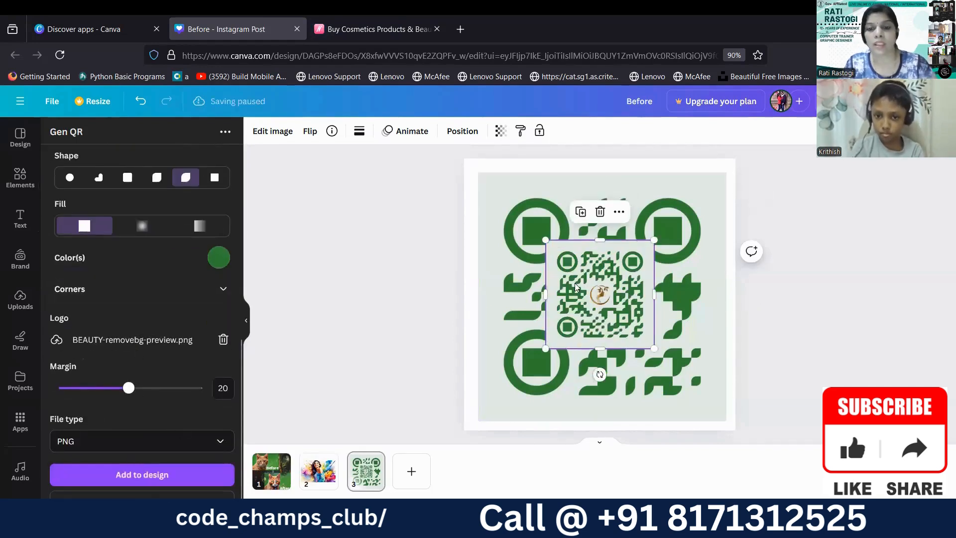
{"action": "left_click", "coordinate": [602, 200]}
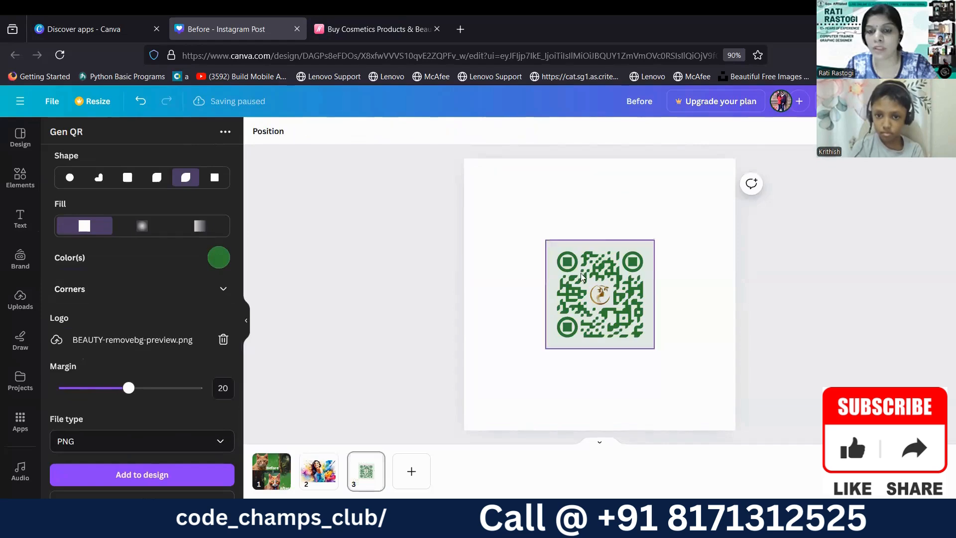
Enlarge the website QR code to nearly fill page 3 and center it on the page.
{"action": "left_click", "coordinate": [565, 259]}
{"action": "left_click_drag", "start_coordinate": [546, 241], "coordinate": [485, 179]}
{"action": "left_click_drag", "start_coordinate": [655, 347], "coordinate": [721, 415]}
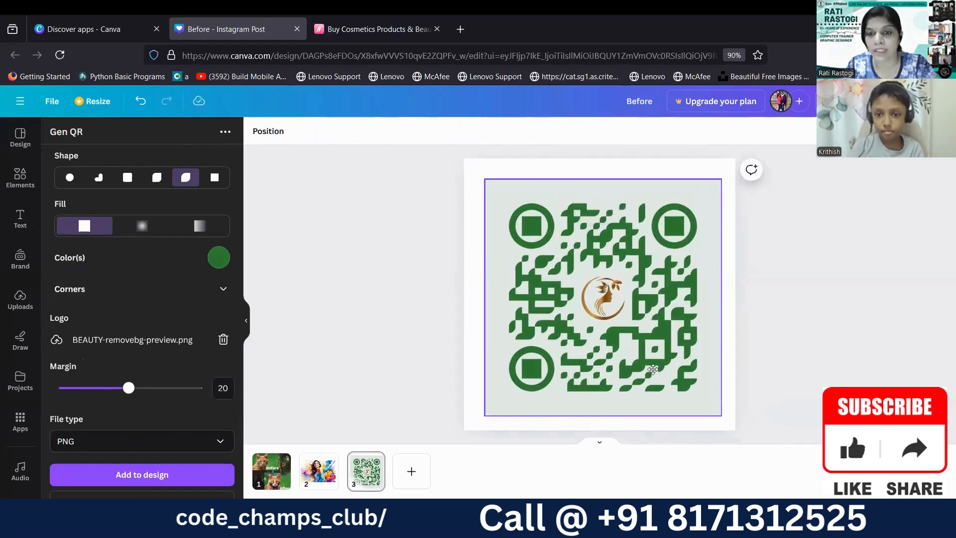
{"action": "left_click_drag", "start_coordinate": [653, 369], "coordinate": [657, 371]}
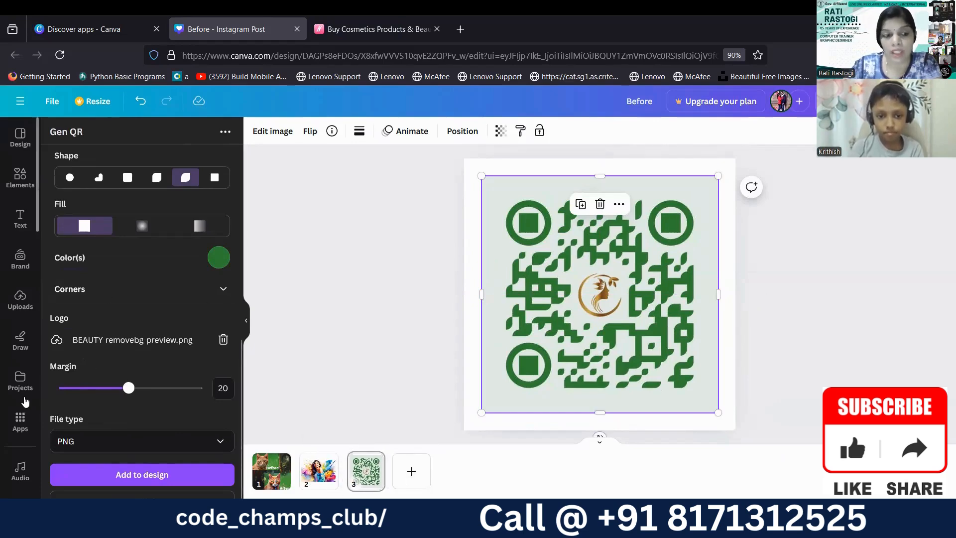
Open the AI Music app, choose the Pop style and go to the music parameters and duration settings.
{"action": "left_click", "coordinate": [22, 420]}
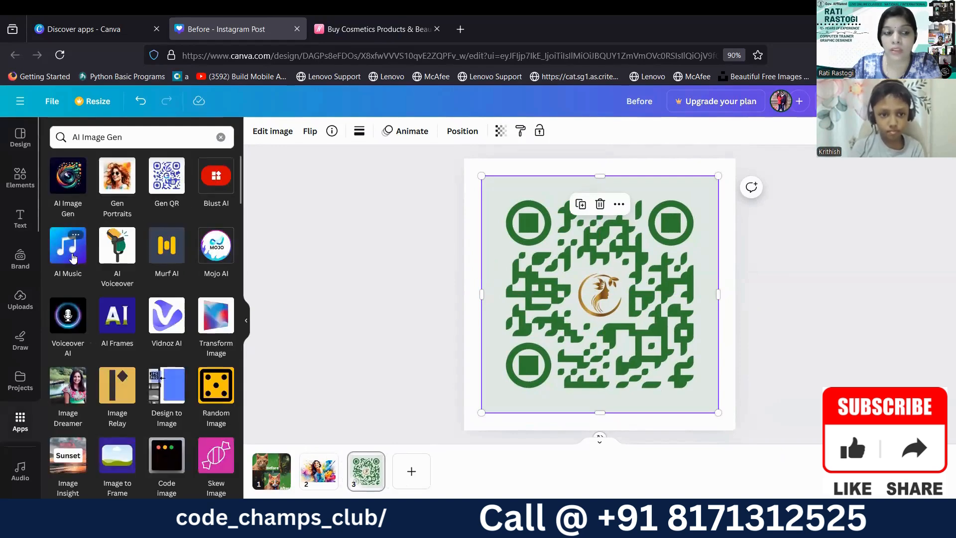
{"action": "left_click", "coordinate": [72, 253]}
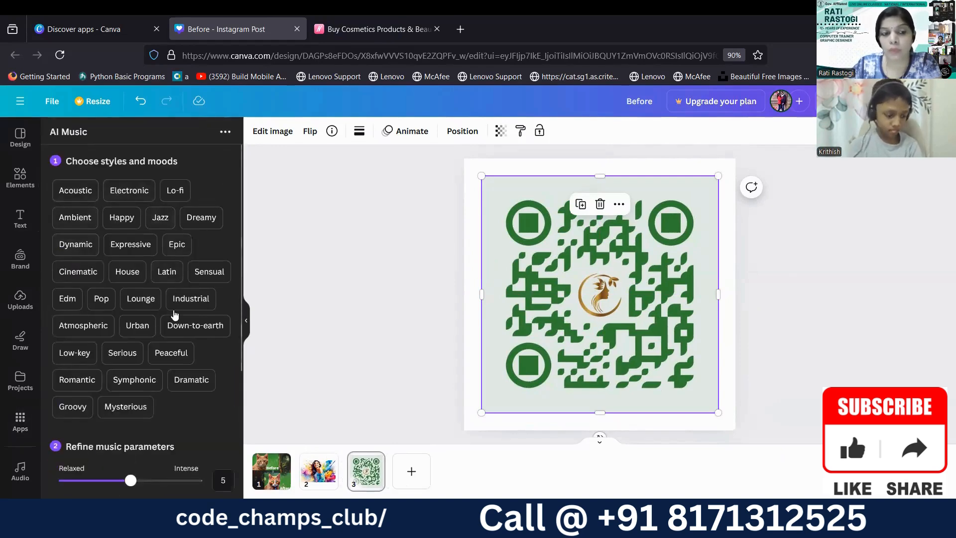
{"action": "left_click", "coordinate": [99, 300]}
{"action": "scroll", "coordinate": [96, 325], "scroll_direction": "down", "scroll_amount": 5}
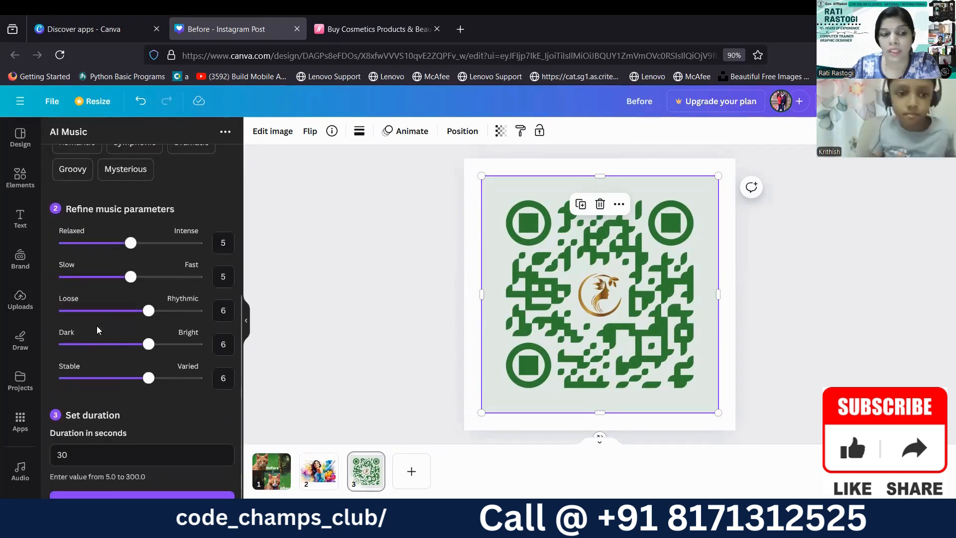
Select page 1 with the before/after cats, set the music duration to 40 seconds and generate the track.
{"action": "left_click", "coordinate": [275, 470]}
{"action": "left_click", "coordinate": [79, 454]}
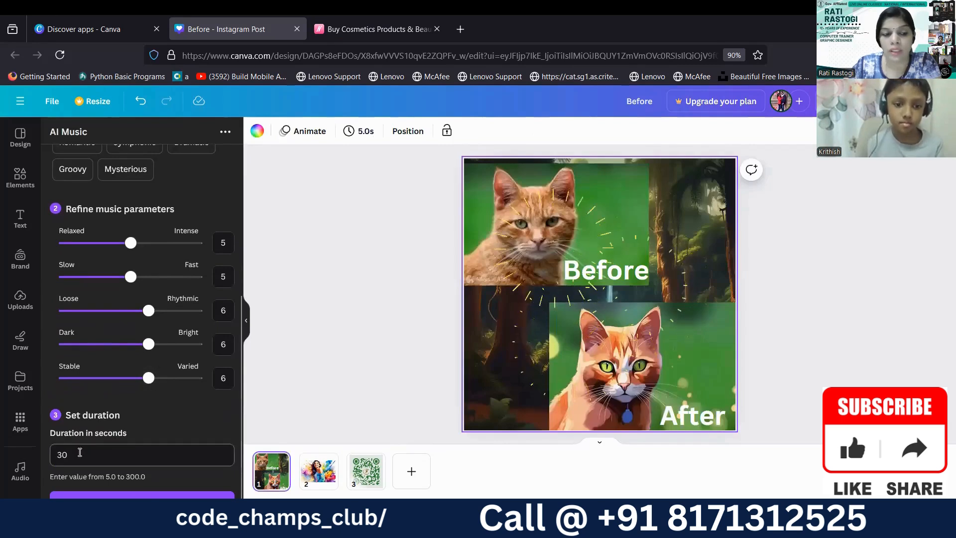
{"action": "double_click", "coordinate": [61, 456]}
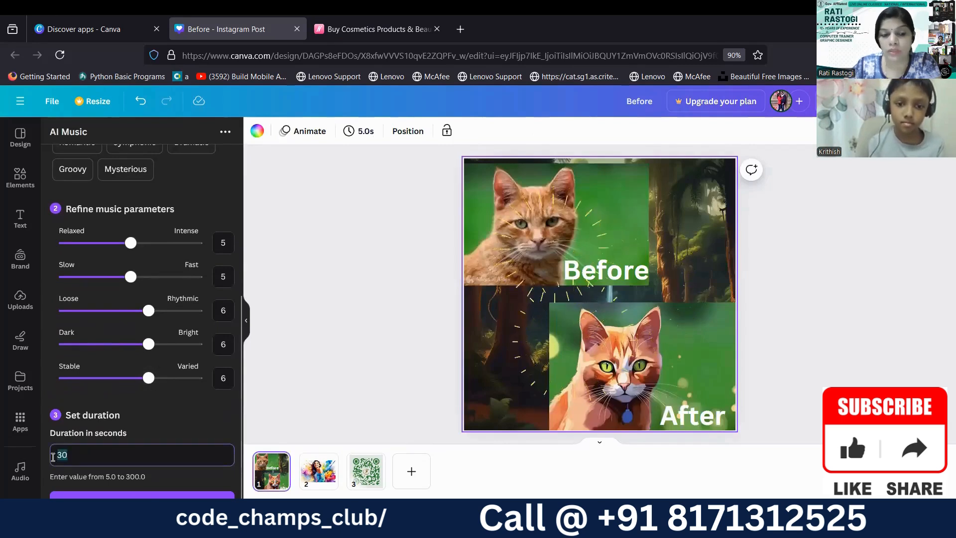
{"action": "type", "text": "40"}
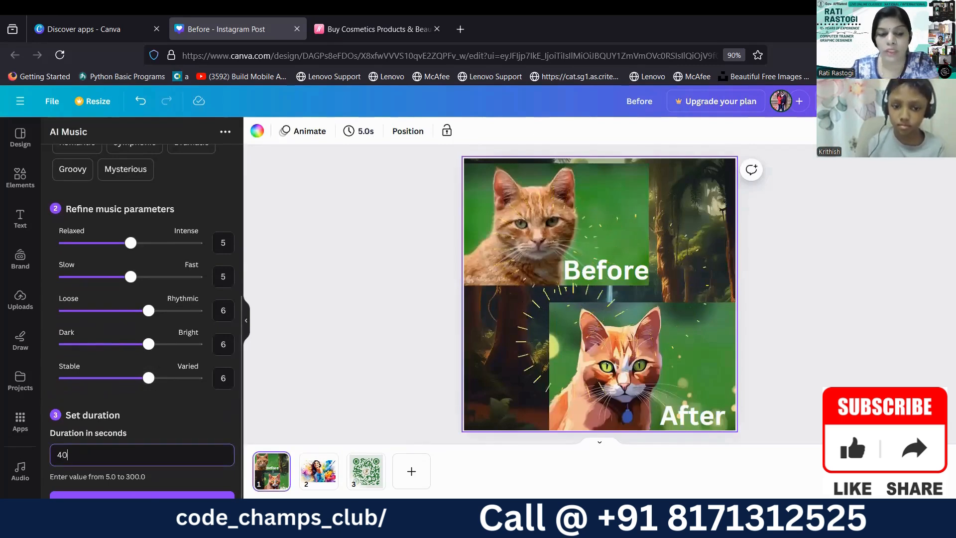
{"action": "left_click", "coordinate": [142, 500]}
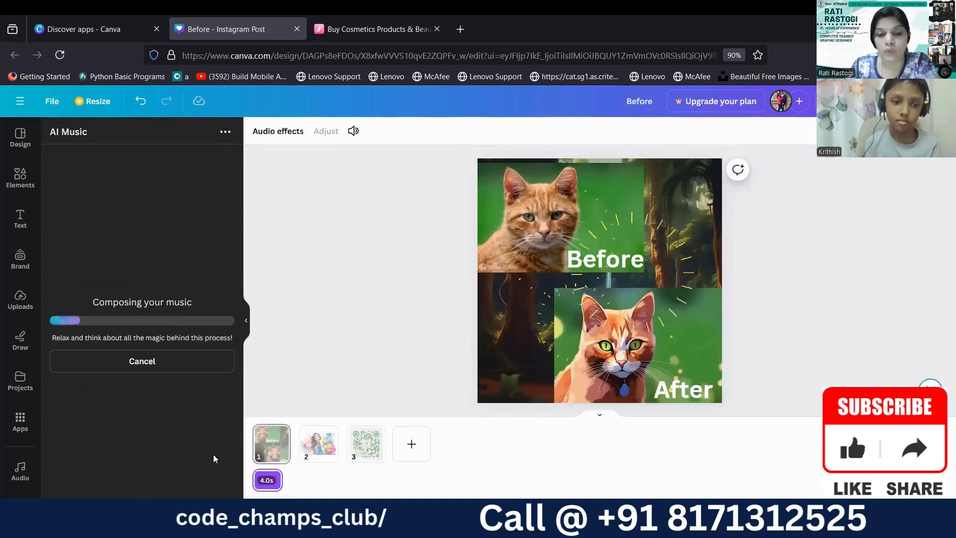
{"action": "left_click_drag", "start_coordinate": [265, 483], "coordinate": [245, 475]}
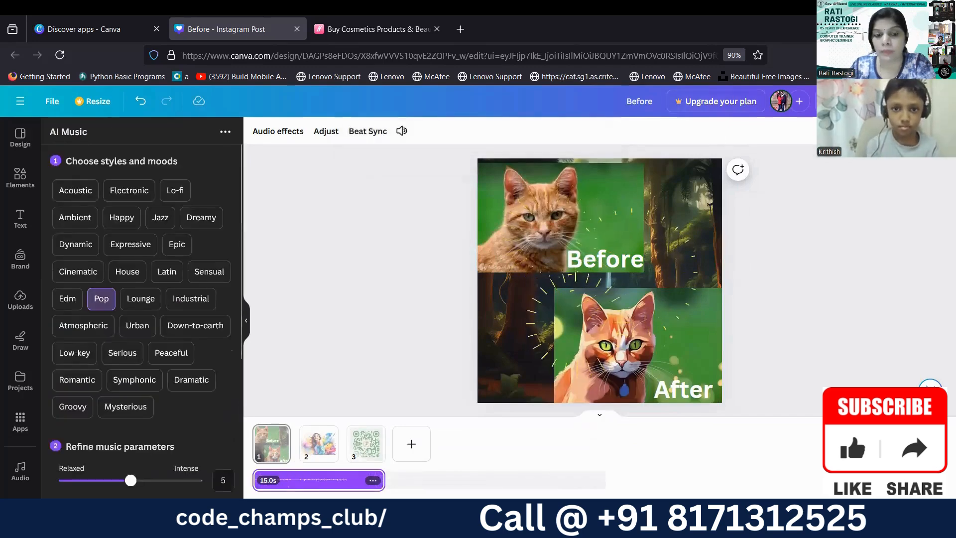
Play the design preview with the generated music, skip ahead in the playback and close the preview.
{"action": "left_click", "coordinate": [865, 101]}
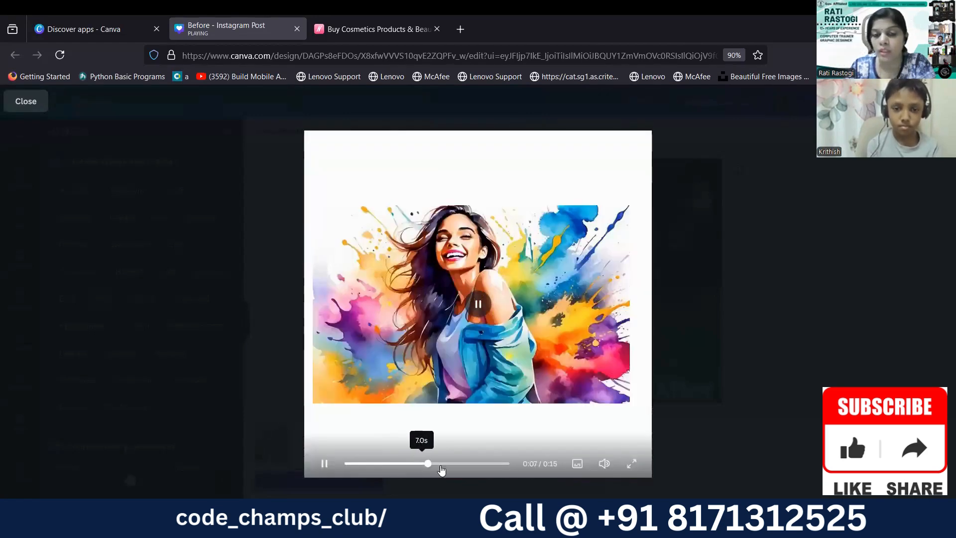
{"action": "left_click", "coordinate": [469, 465]}
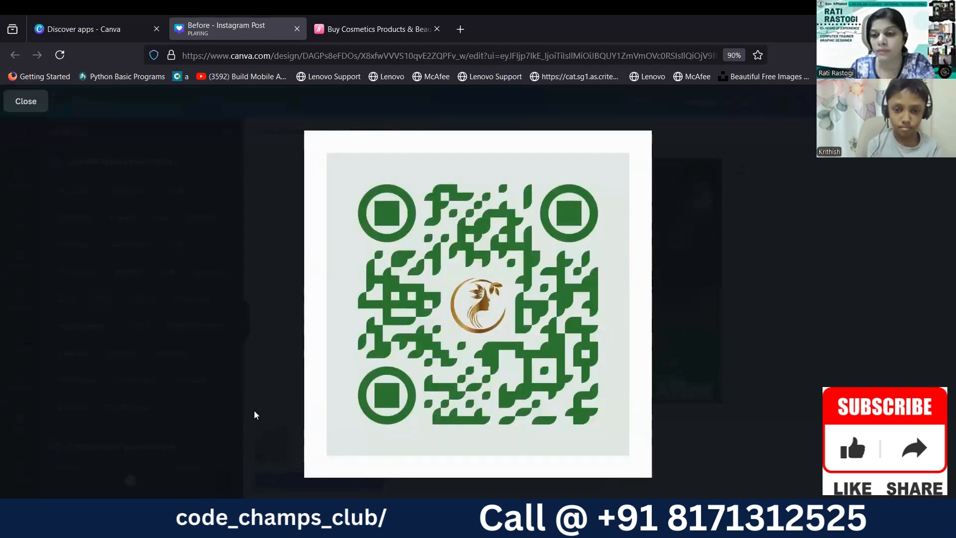
{"action": "left_click", "coordinate": [26, 105]}
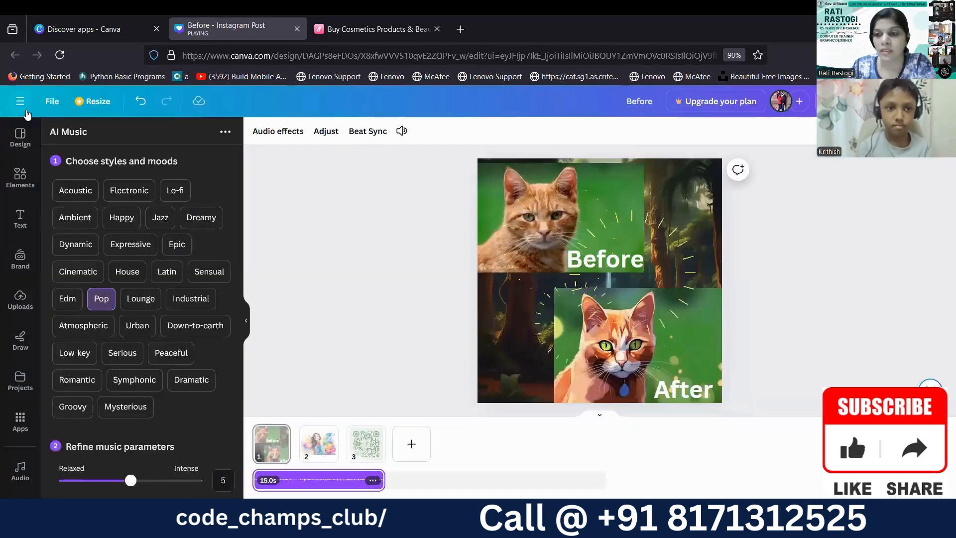